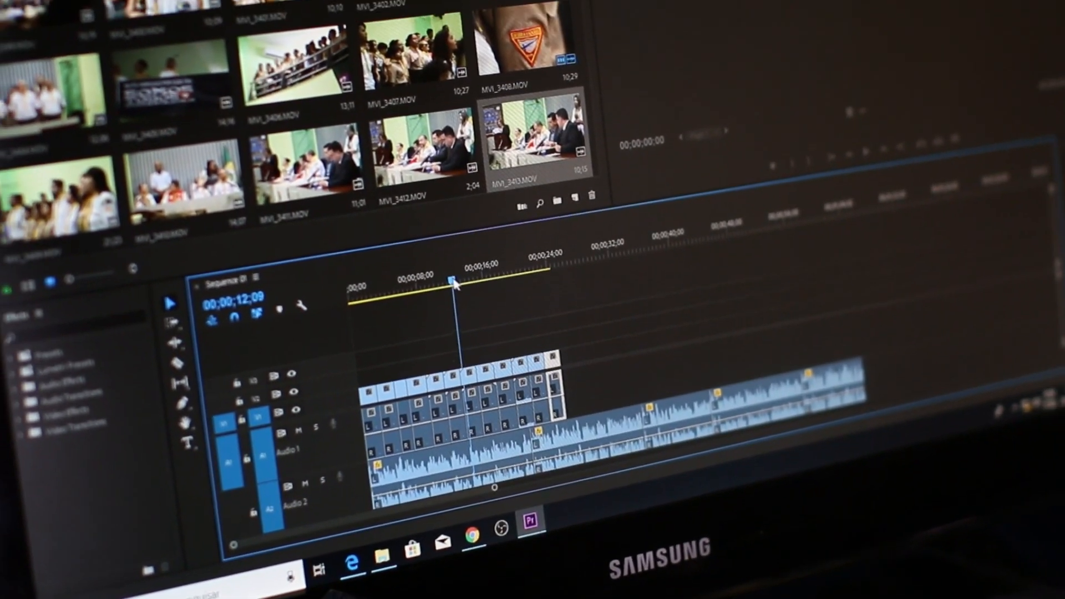
drag(453, 281, 529, 277)
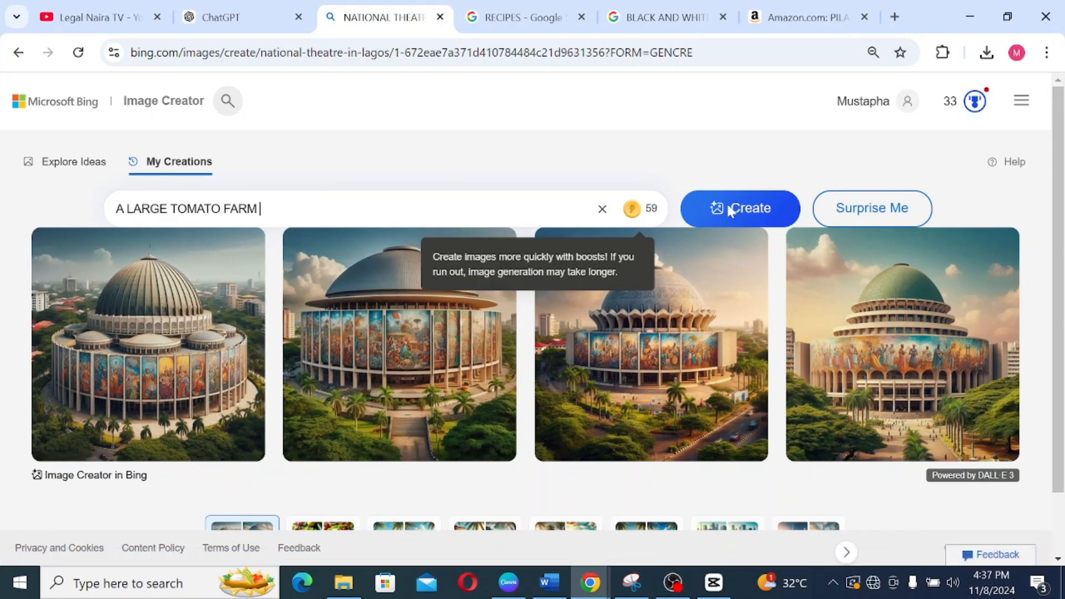
Step: Generate images from the prompt "A LARGE TOMATO FARM" and open the picture of the woman holding tomatoes
click(729, 206)
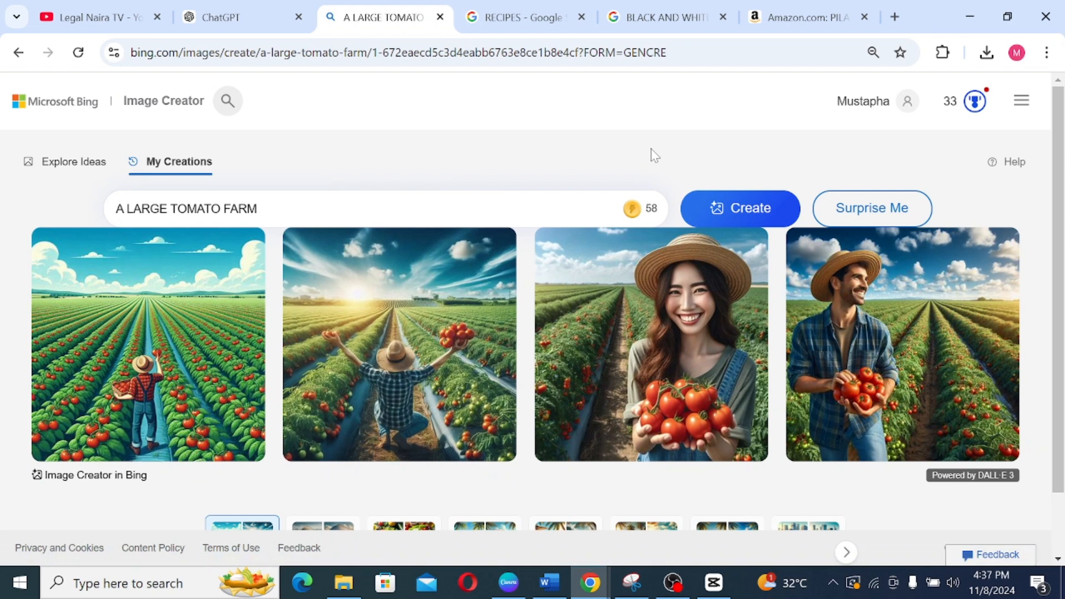
click(635, 328)
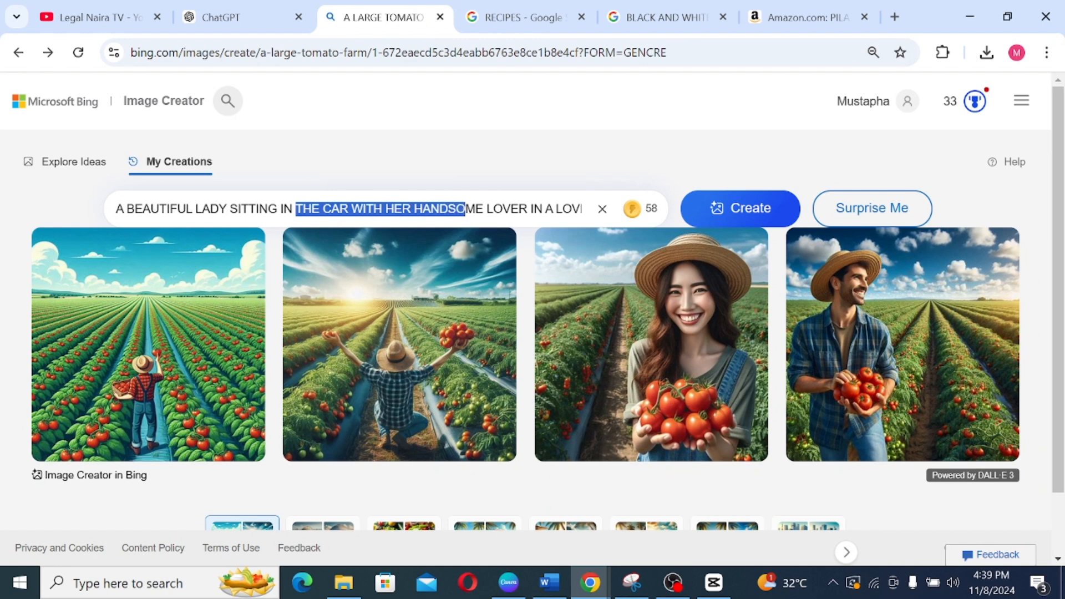
Step: Generate images from the prompt ending "LADY SITTING IN THE CAR WITH HER HANDSOME LOVER IN A LOVE SCENE" and open one
drag(533, 209, 602, 216)
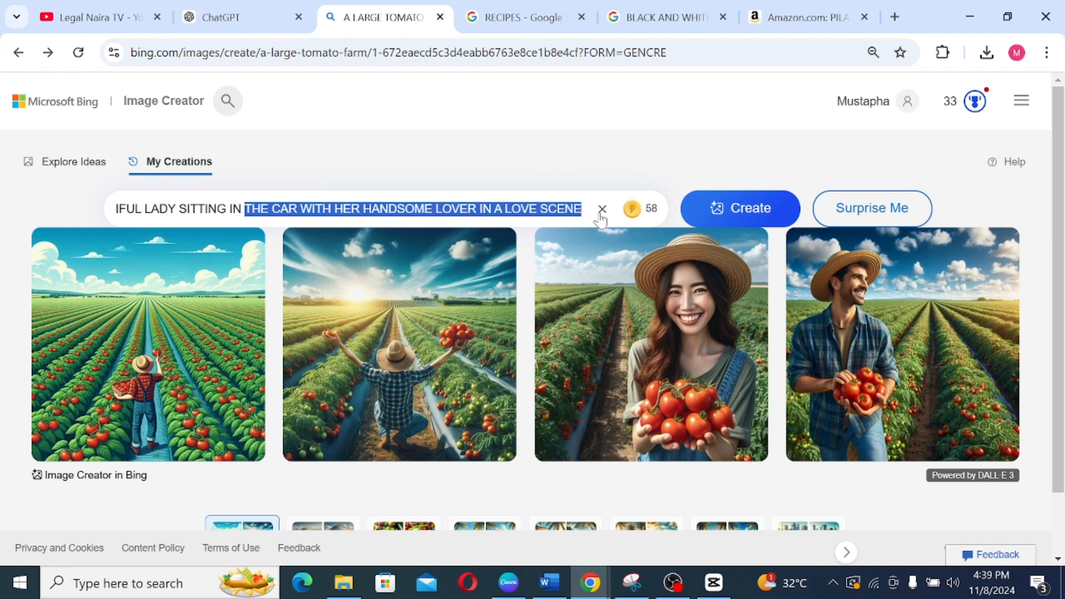
click(738, 210)
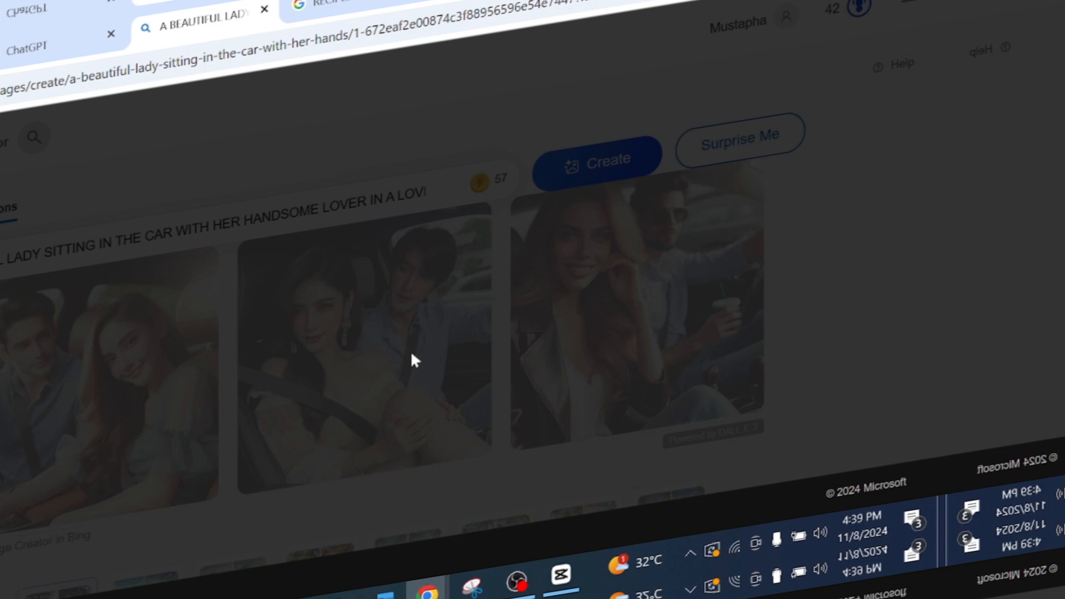
click(294, 359)
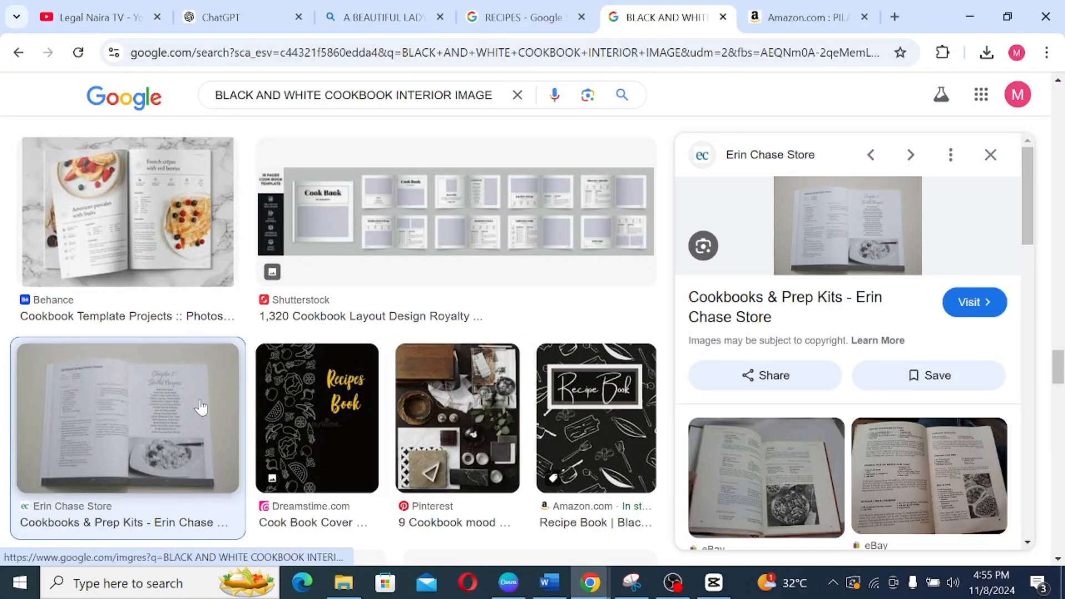
Step: Examine black-and-white cookbook interior samples in the Google image results, previewing the eBay cookbook and a similar image
click(768, 497)
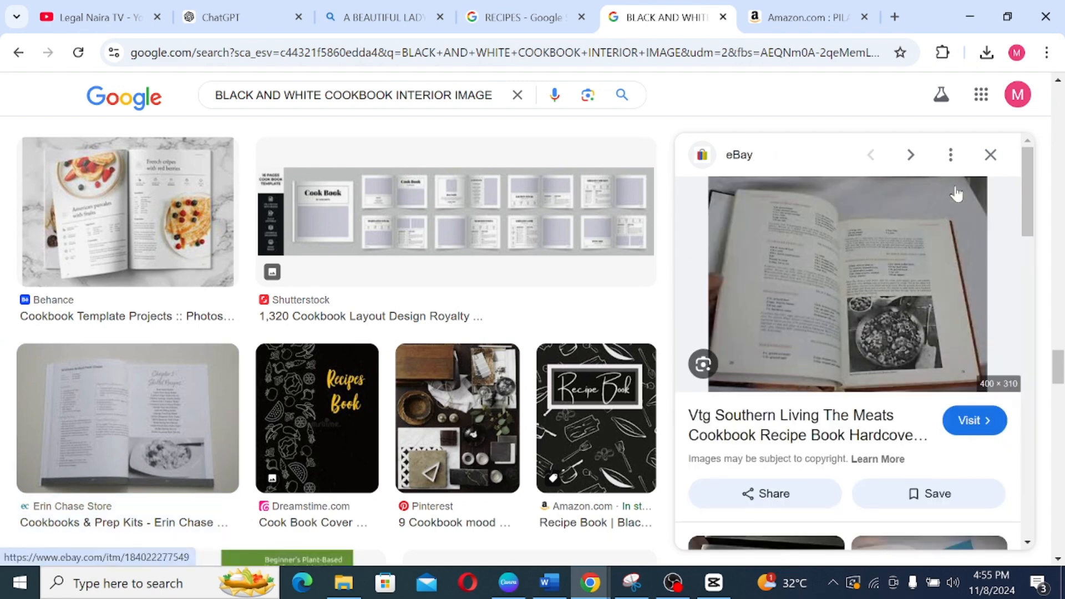
scroll(923, 269, down, 8)
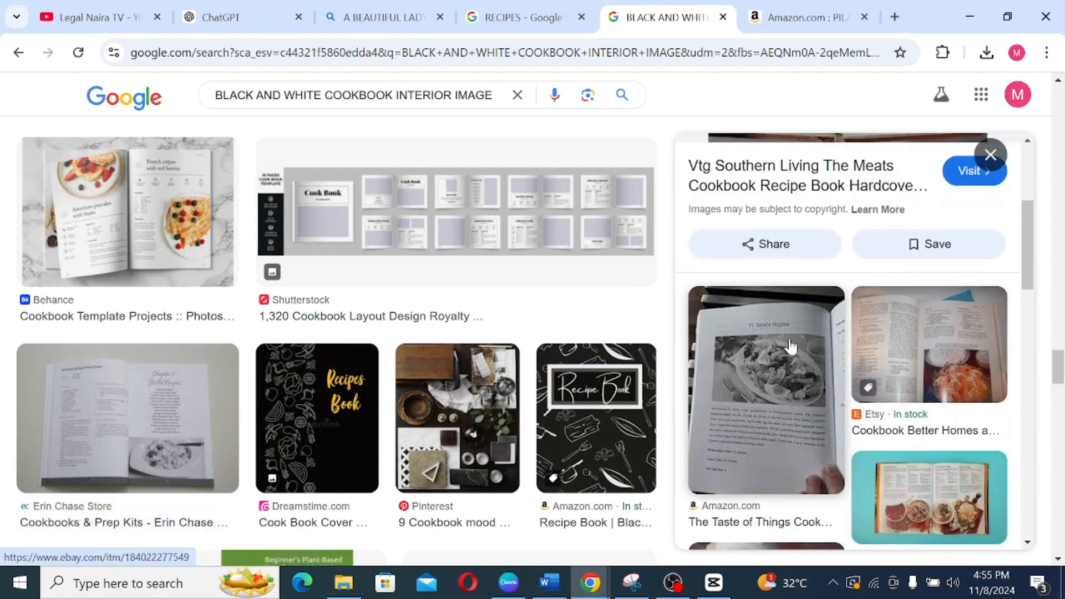
click(932, 392)
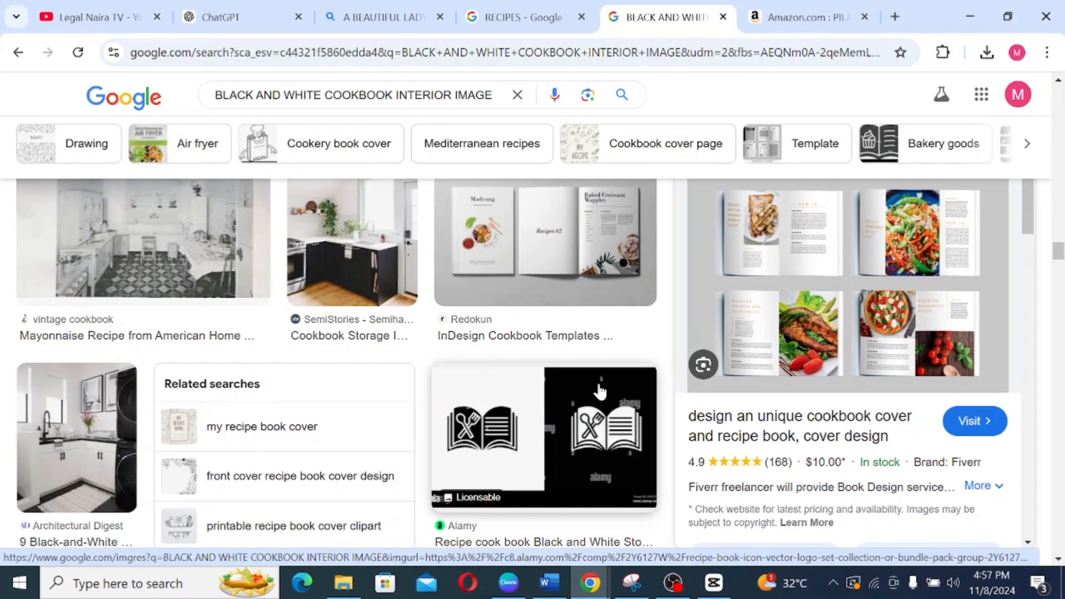
scroll(599, 392, down, 10)
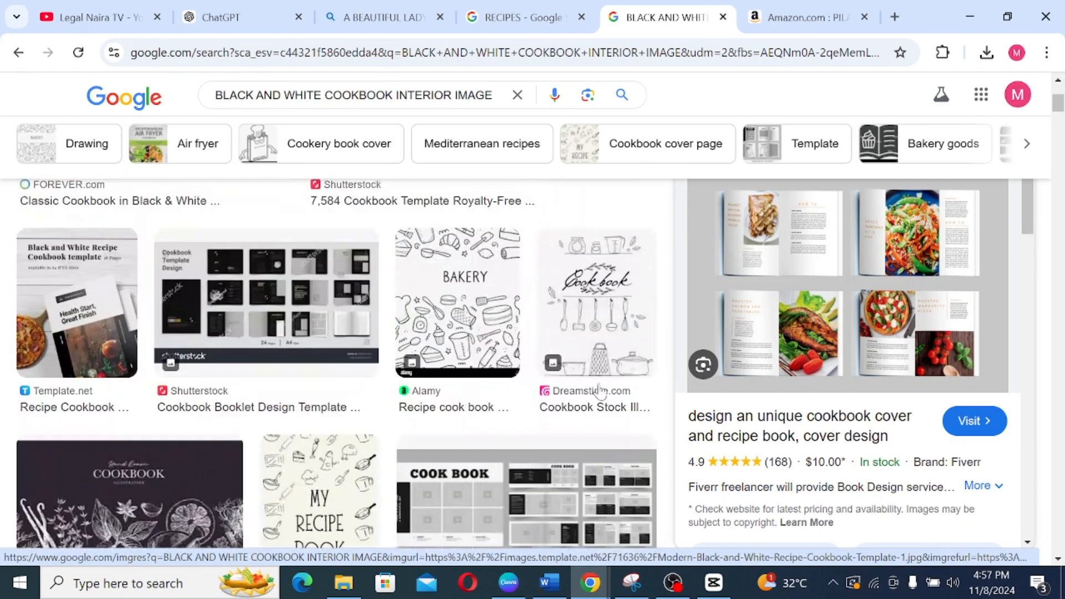
scroll(600, 392, up, 3)
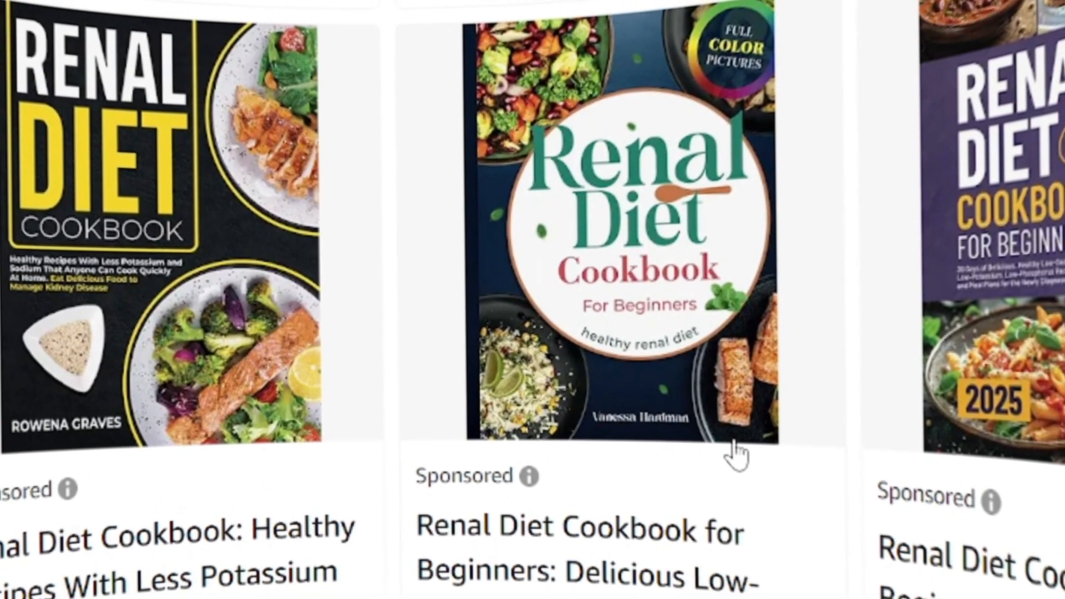
Step: Examine the covers, titles and prices of the renal diet cookbooks in the Amazon search results
scroll(732, 447, down, 6)
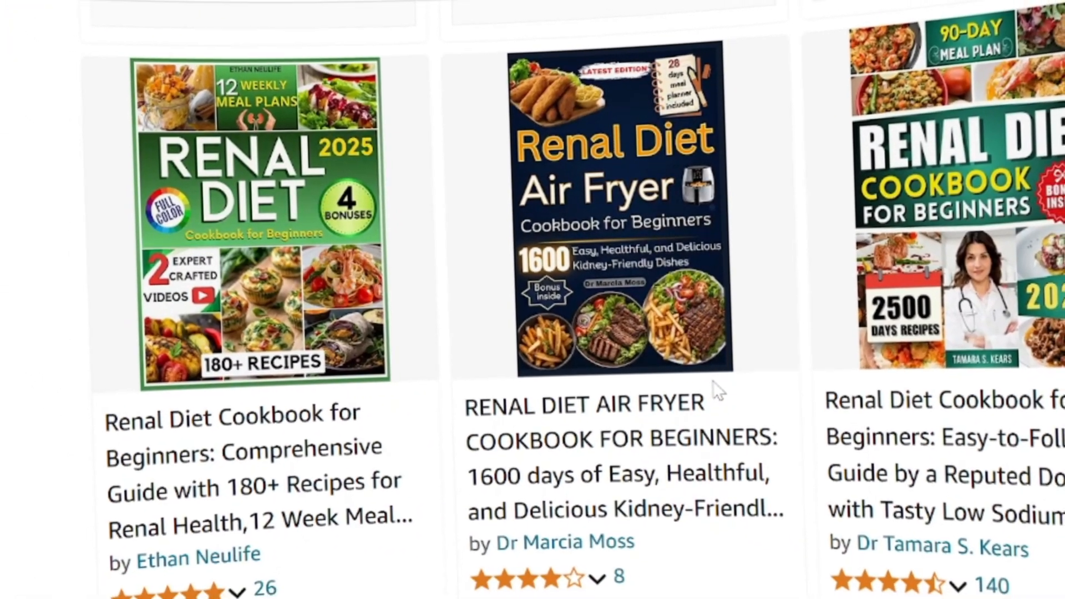
scroll(713, 383, up, 3)
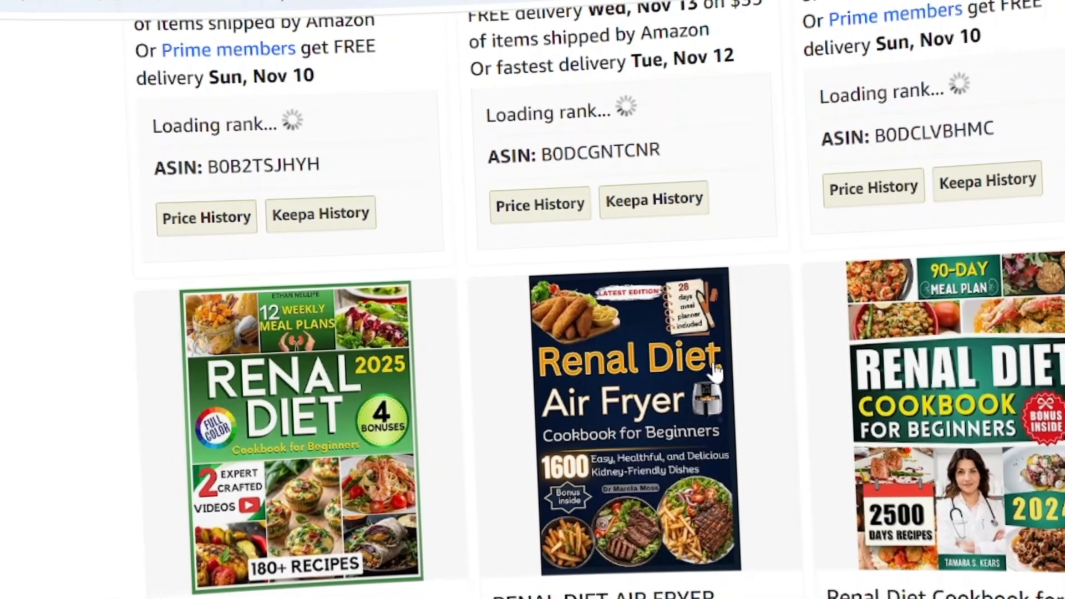
scroll(715, 365, down, 1)
scroll(717, 360, up, 1)
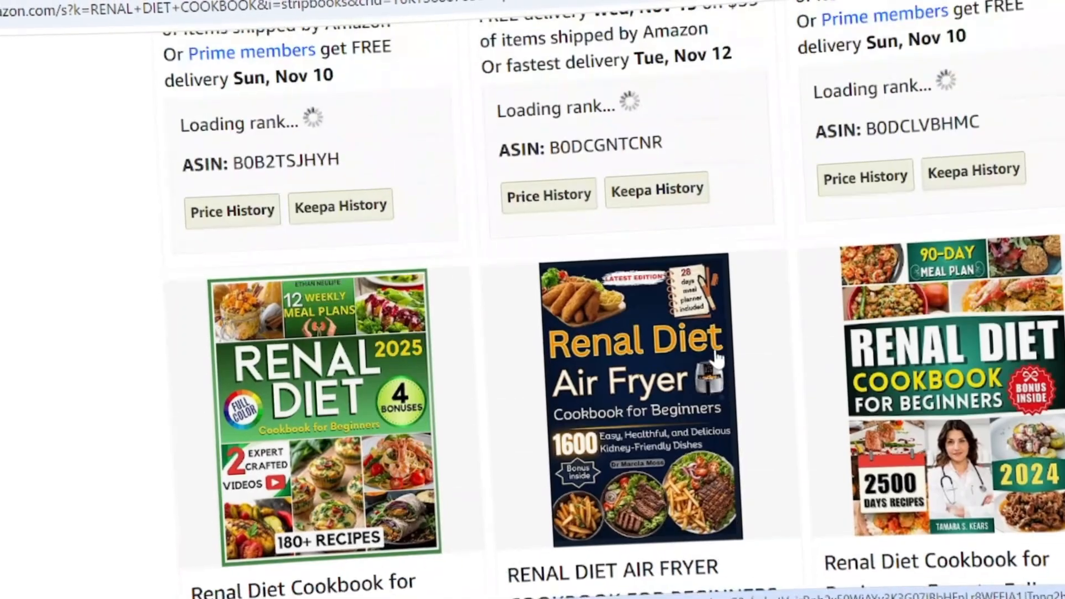
scroll(717, 355, down, 2)
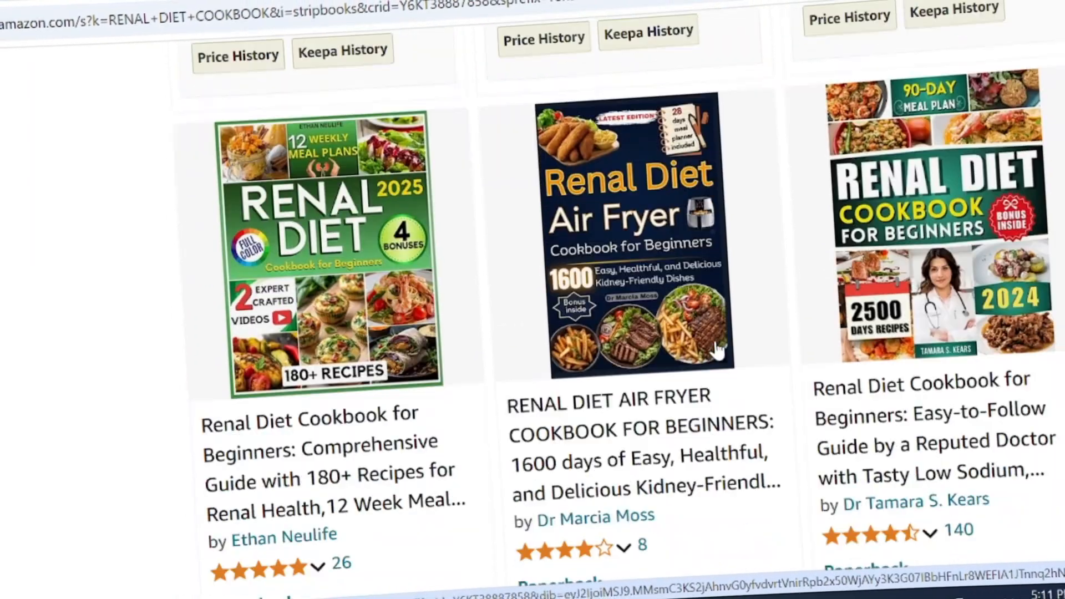
scroll(718, 351, down, 2)
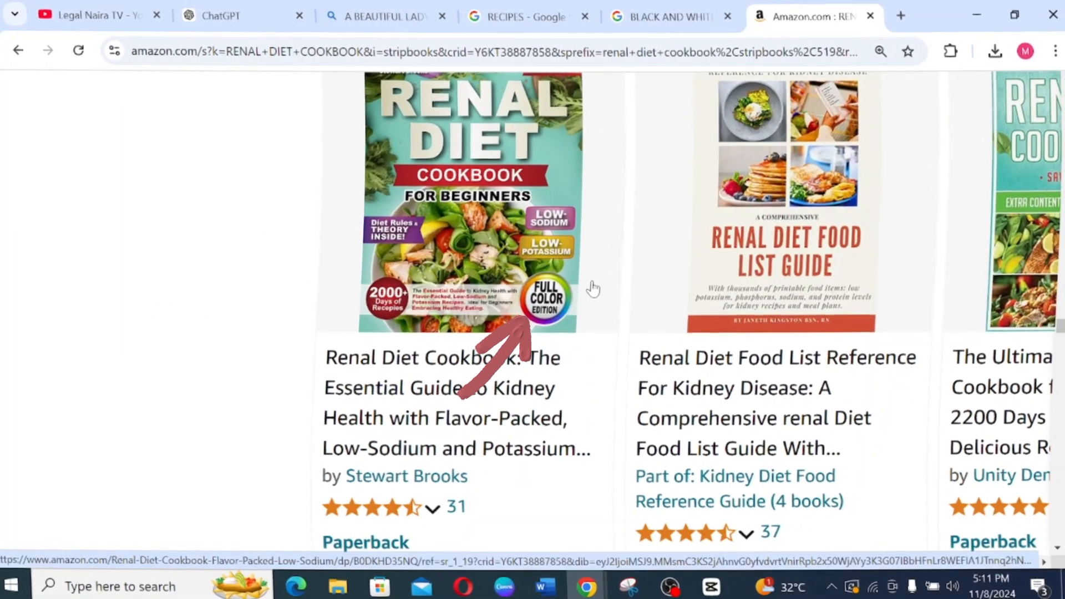
scroll(606, 289, down, 3)
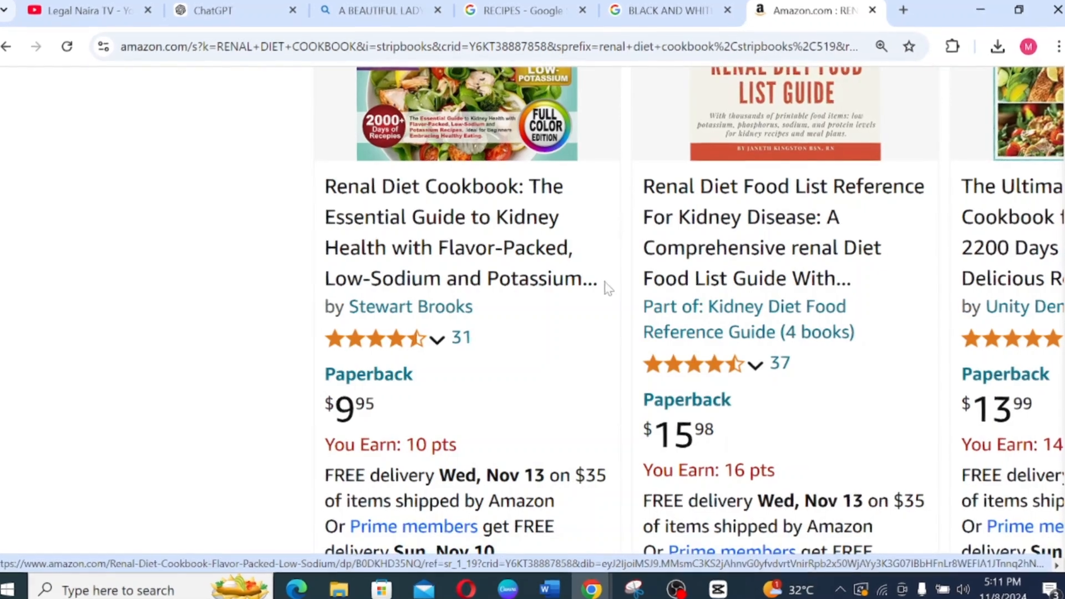
scroll(606, 289, down, 2)
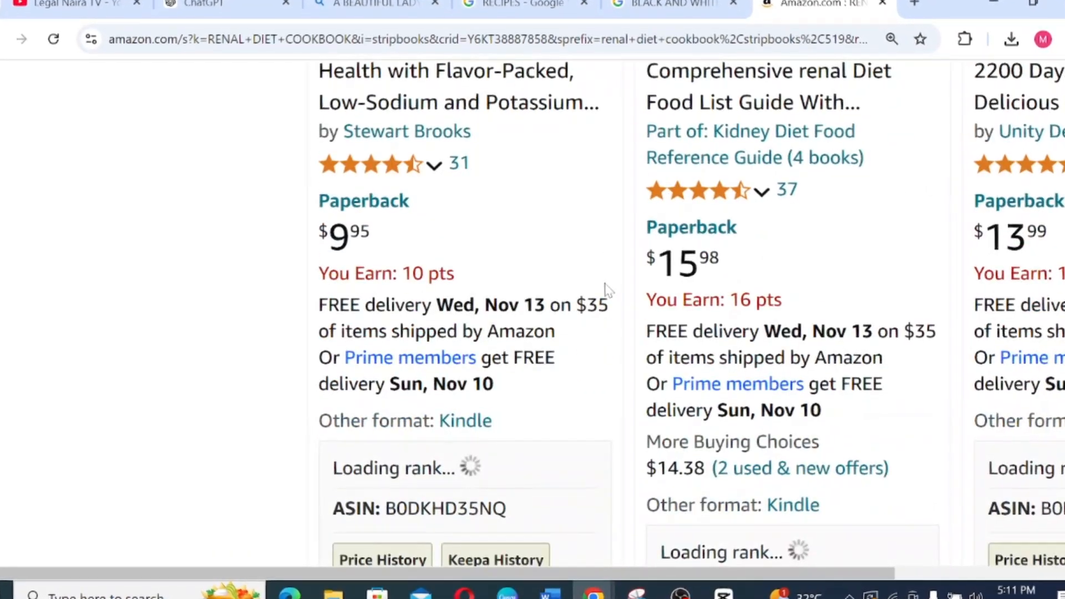
scroll(607, 289, up, 2)
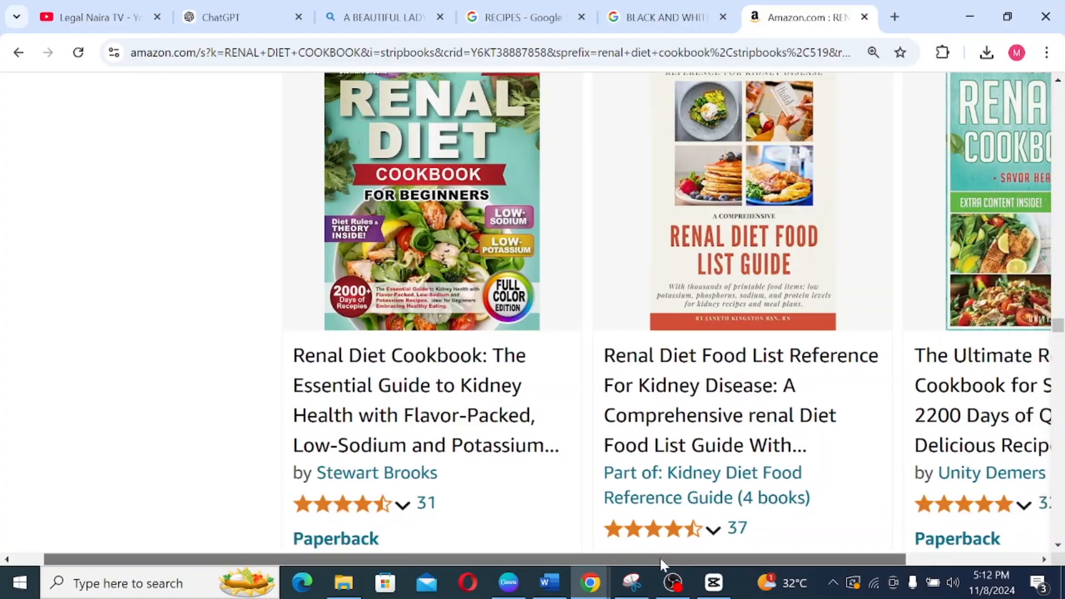
Step: Compare the covers and customer ratings of the 180+ recipes renal diet cookbook and the renal diet air fryer cookbook
drag(660, 560, 691, 557)
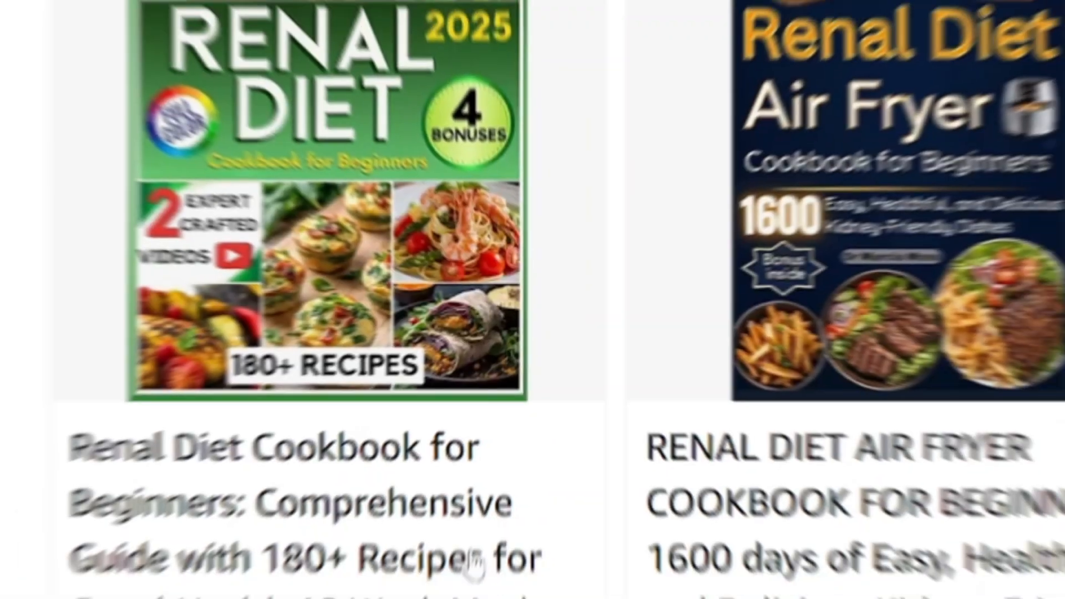
scroll(358, 277, down, 3)
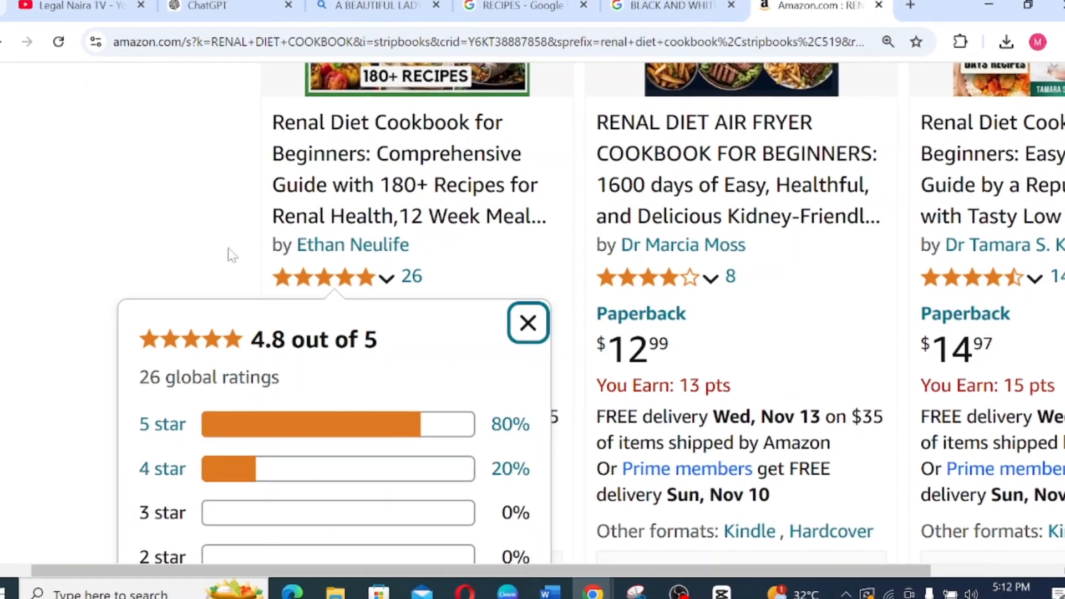
scroll(459, 286, up, 5)
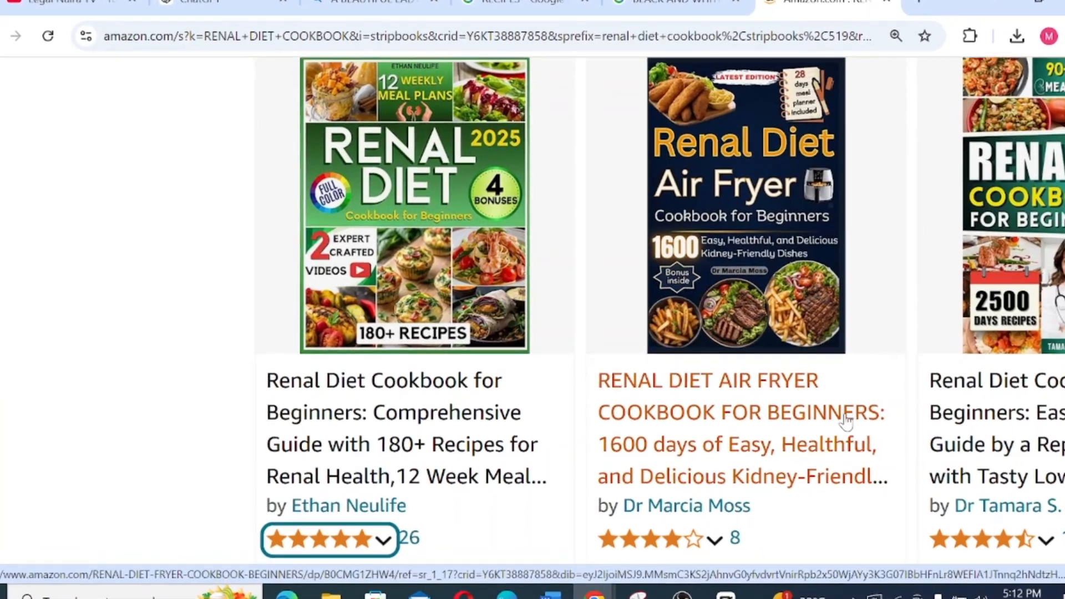
scroll(852, 423, down, 3)
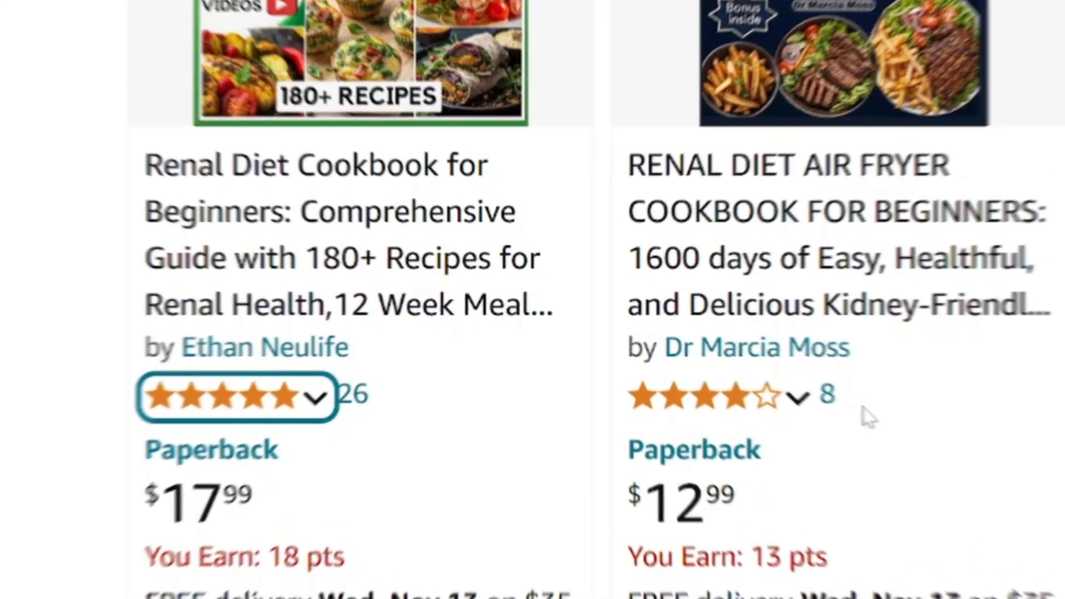
scroll(869, 427, up, 3)
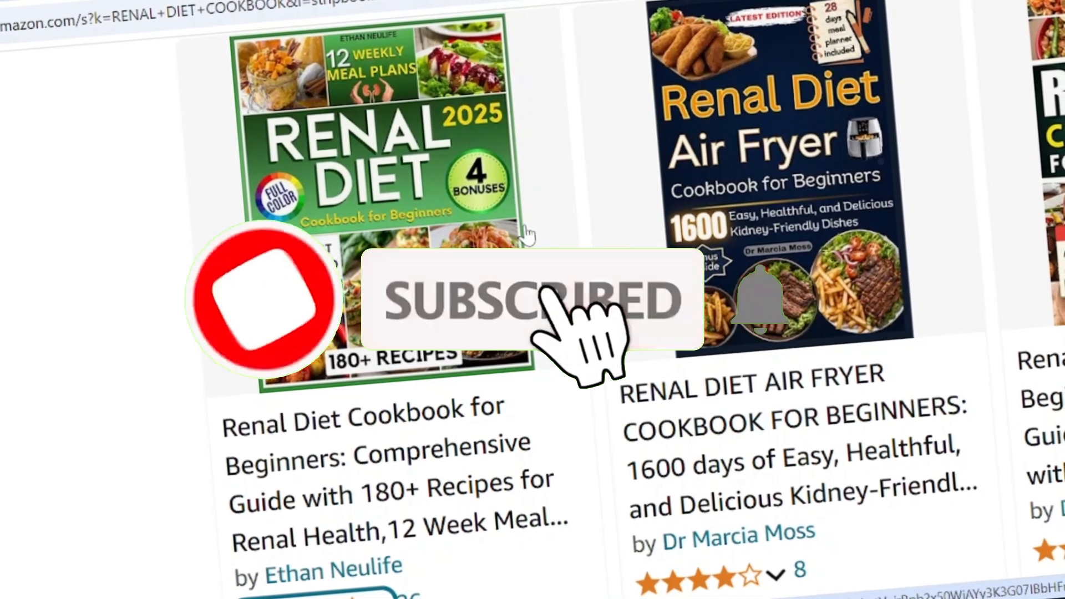
scroll(533, 299, down, 3)
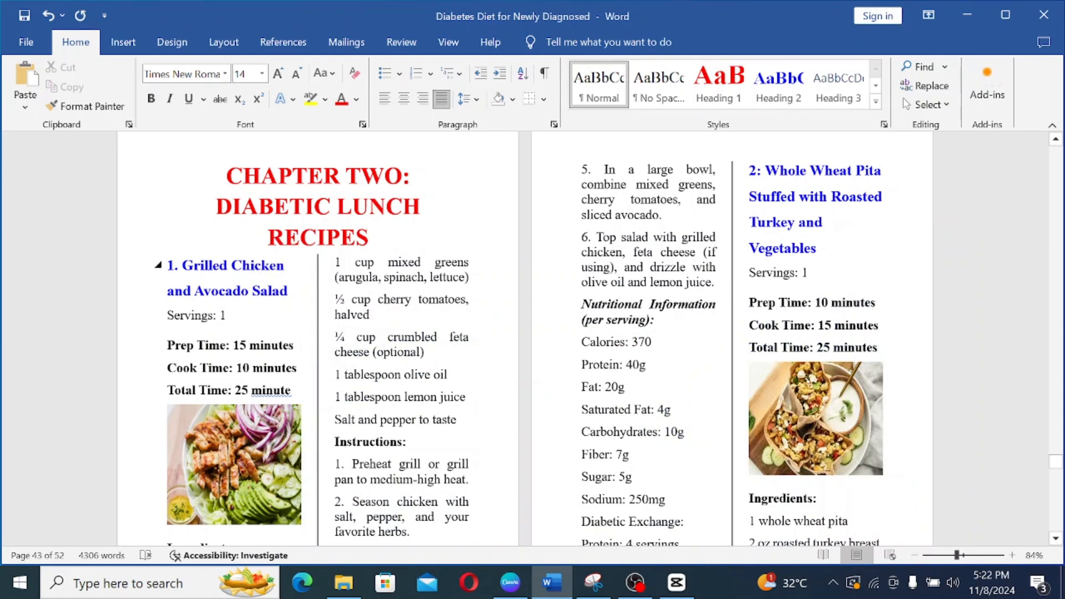
Step: Copy the recipe title "Grilled Chicken and Avocado Salad" from Chapter Two of the Word document and switch to Chrome
drag(288, 291, 183, 266)
key(ctrl+c)
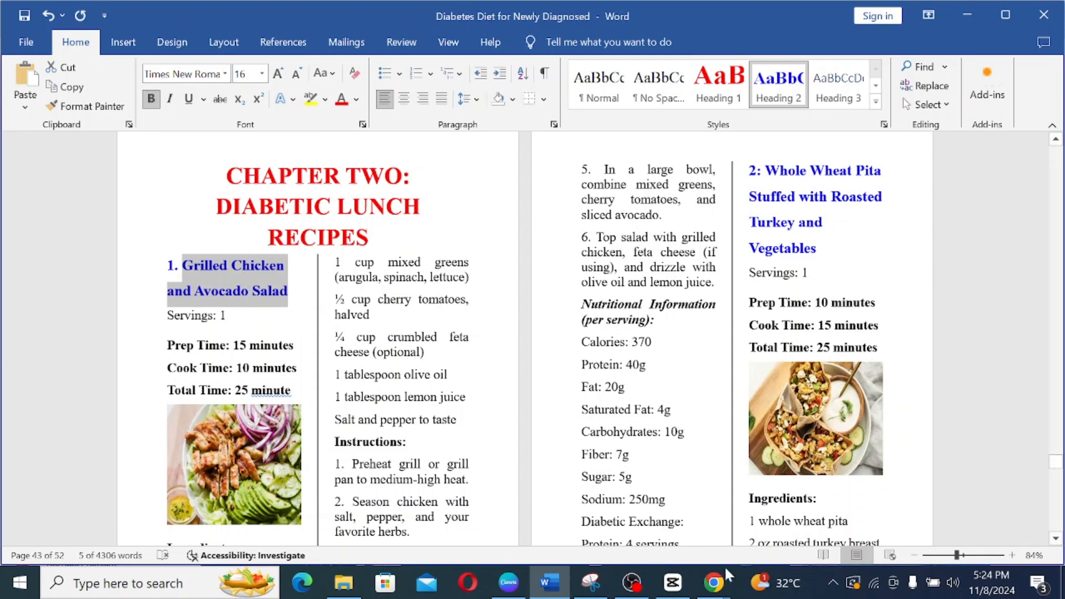
click(710, 577)
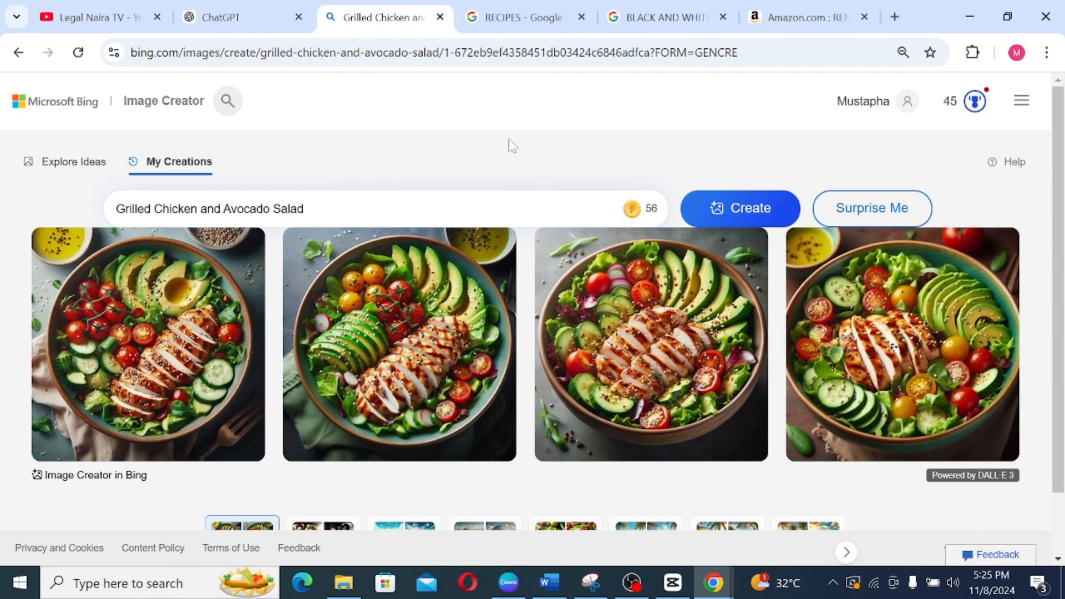
Step: Search Google for "Grilled Chicken and Avocado Salad" and show the image results
click(522, 17)
key(ctrl+v)
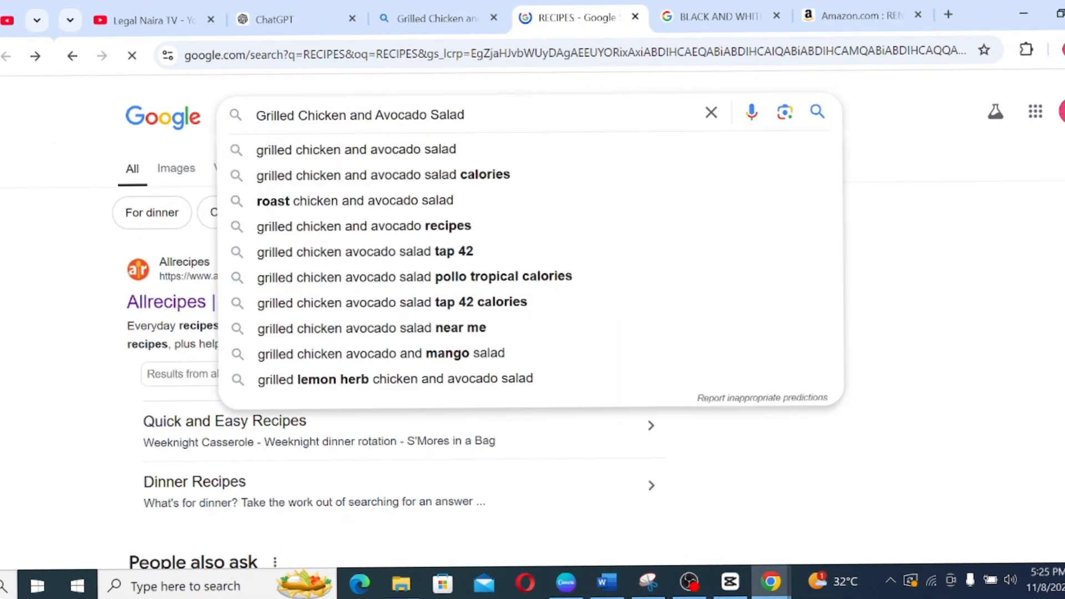
key(Return)
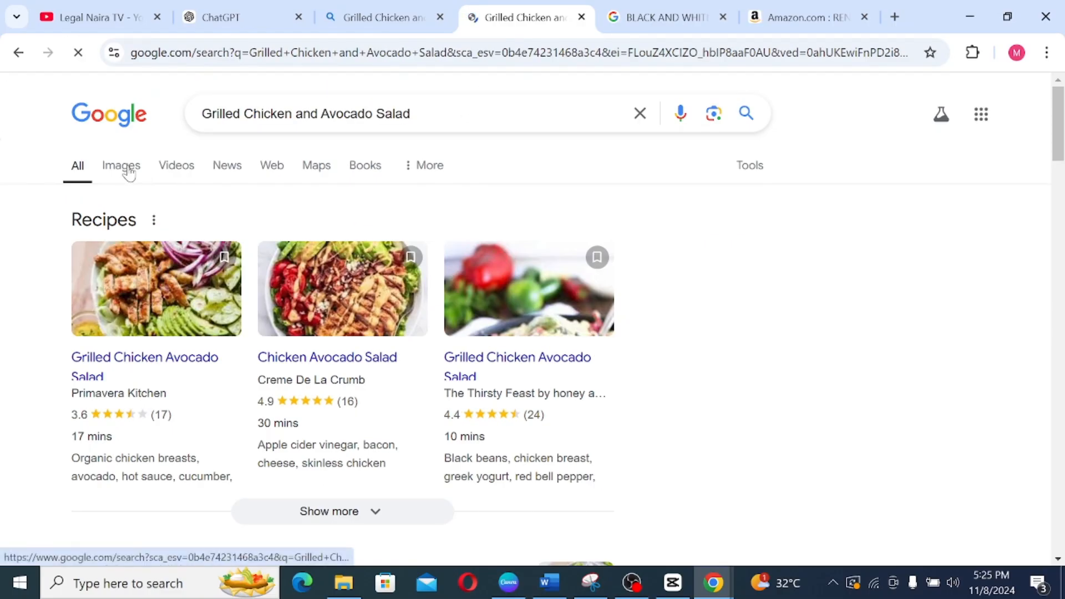
click(329, 146)
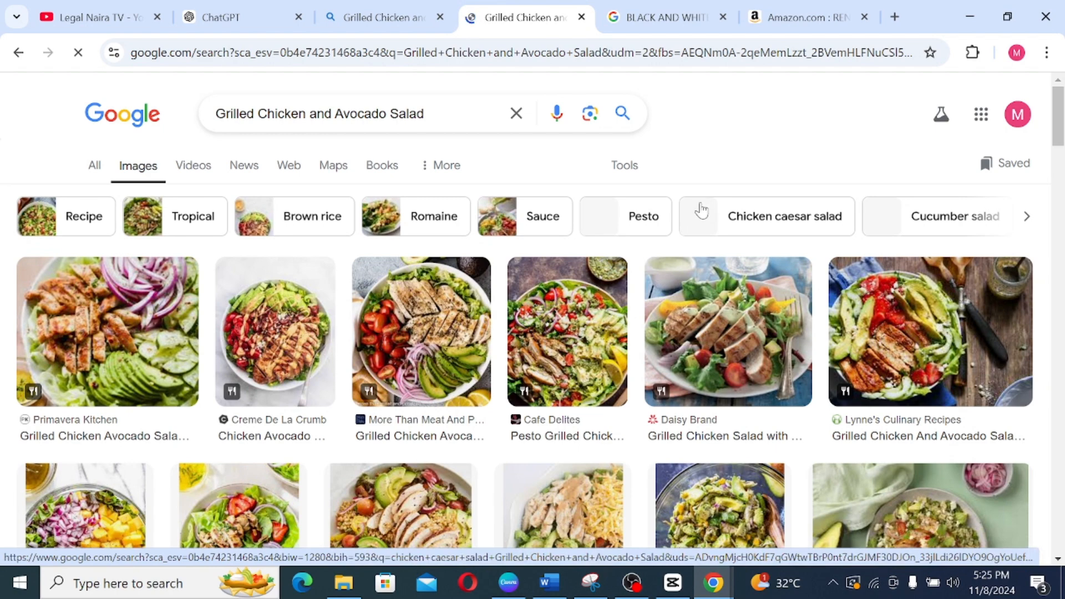
Step: Compare the Bing-generated salad images with Google's photos, previewing the PureWow salad and enlarging the third generated image
click(380, 22)
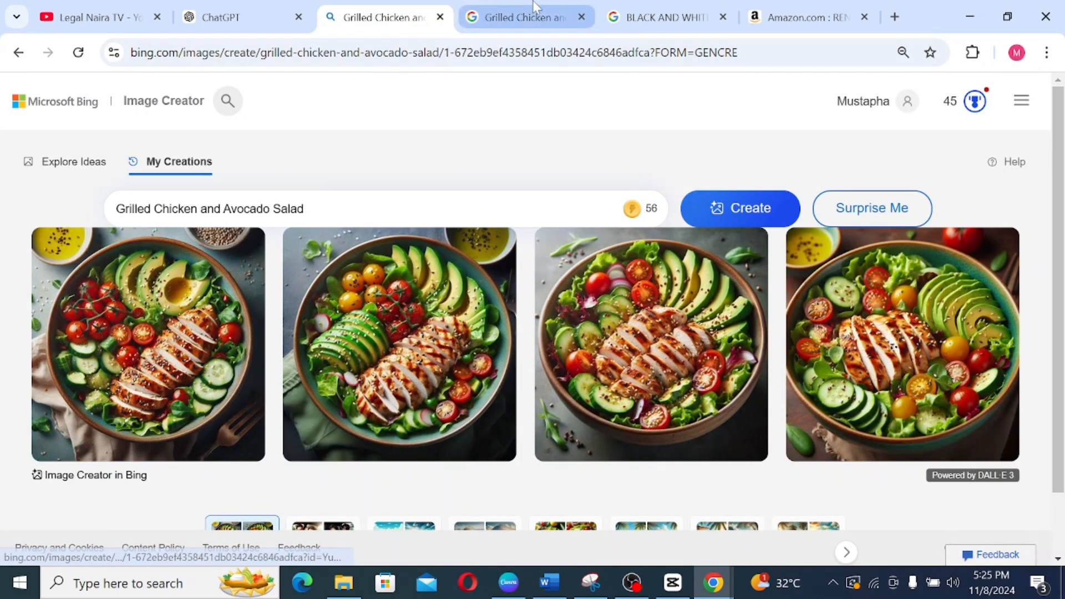
click(525, 21)
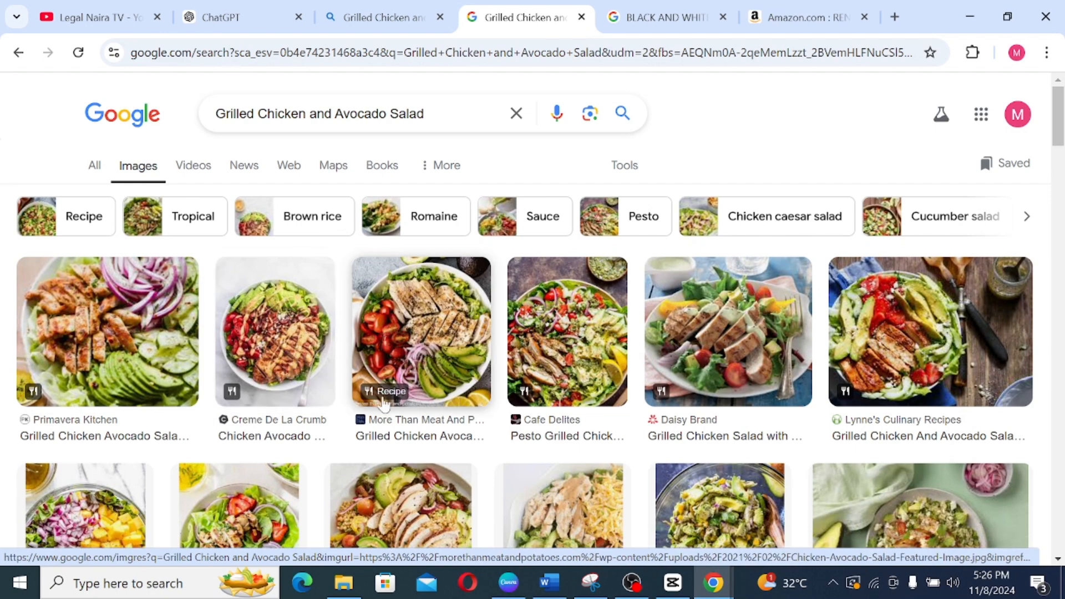
scroll(382, 404, down, 1)
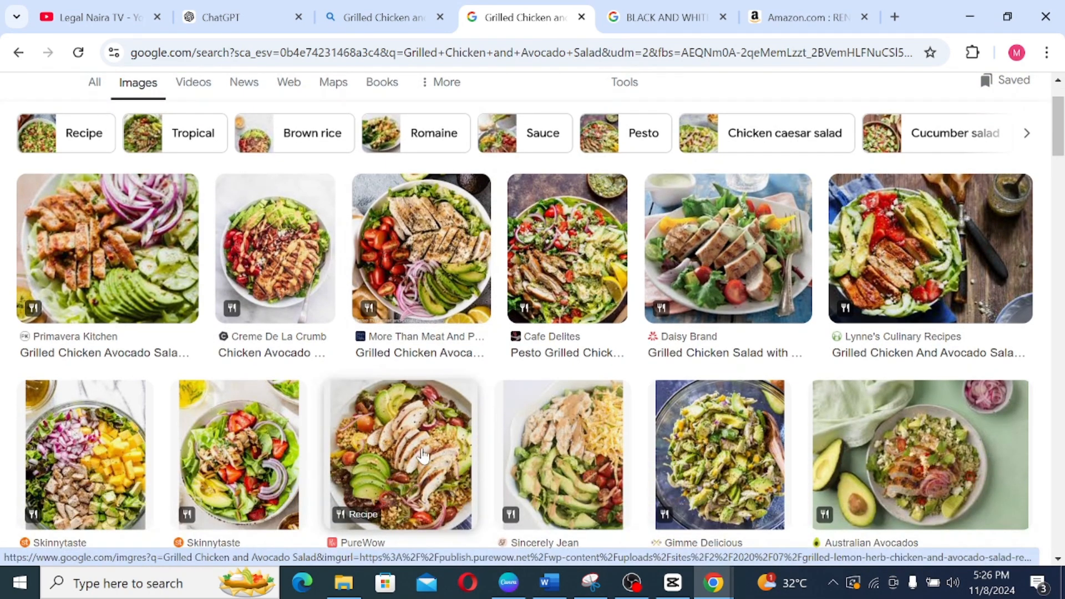
click(435, 460)
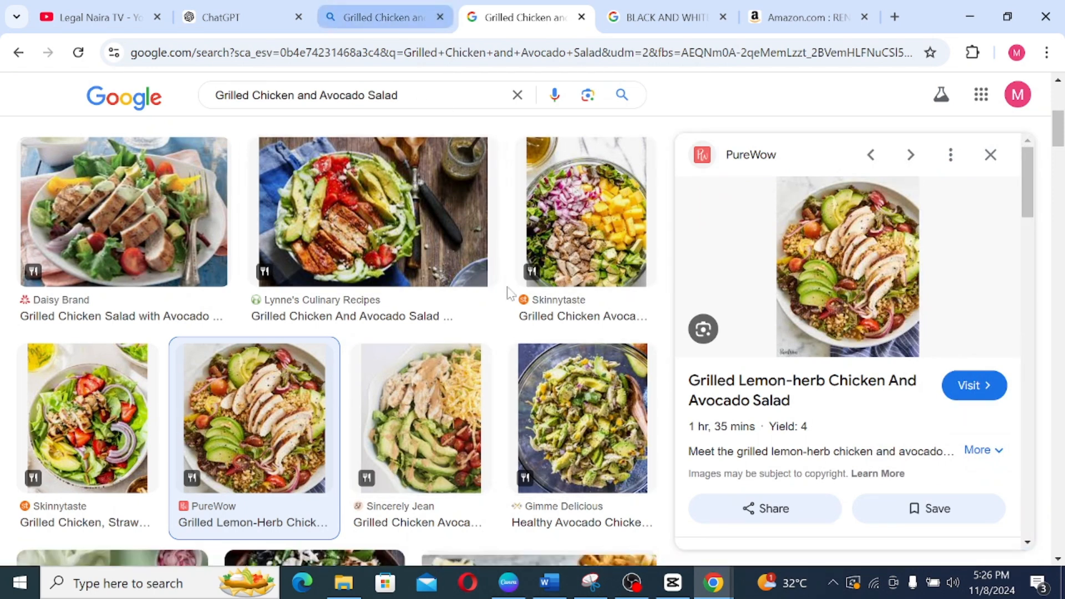
click(384, 17)
click(660, 349)
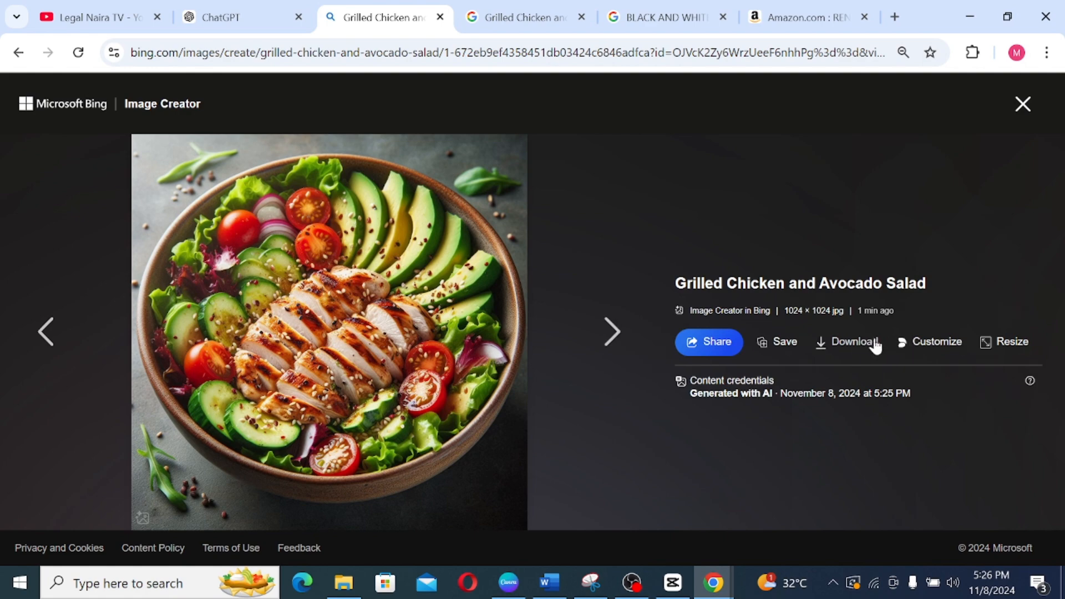
Step: Download the enlarged salad image and generate Bing images for the Word recipe title "Whole Wheat Pita Stuffed with Roasted Turkey and Vegetables"
click(854, 344)
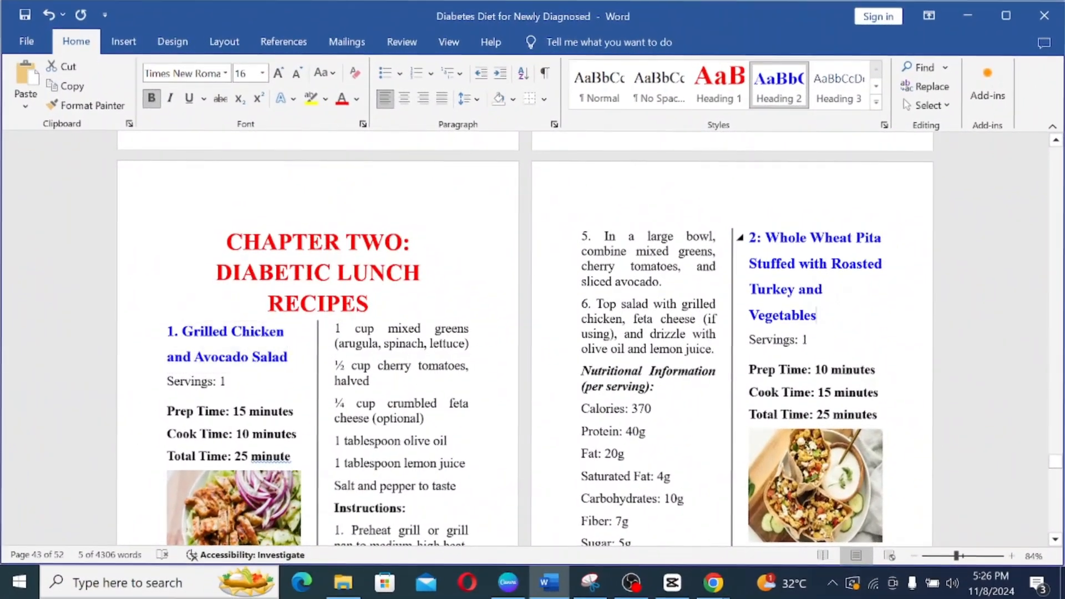
drag(734, 237, 785, 315)
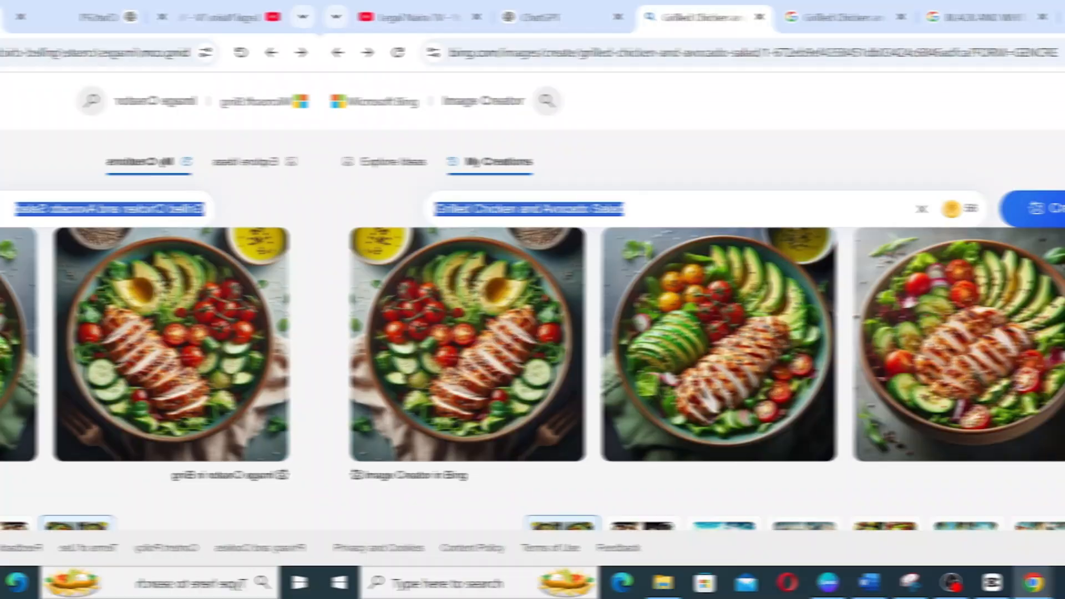
text(Whole Wheat Pita Stuffed with Roasted Turkey and Vegetables)
key(Return)
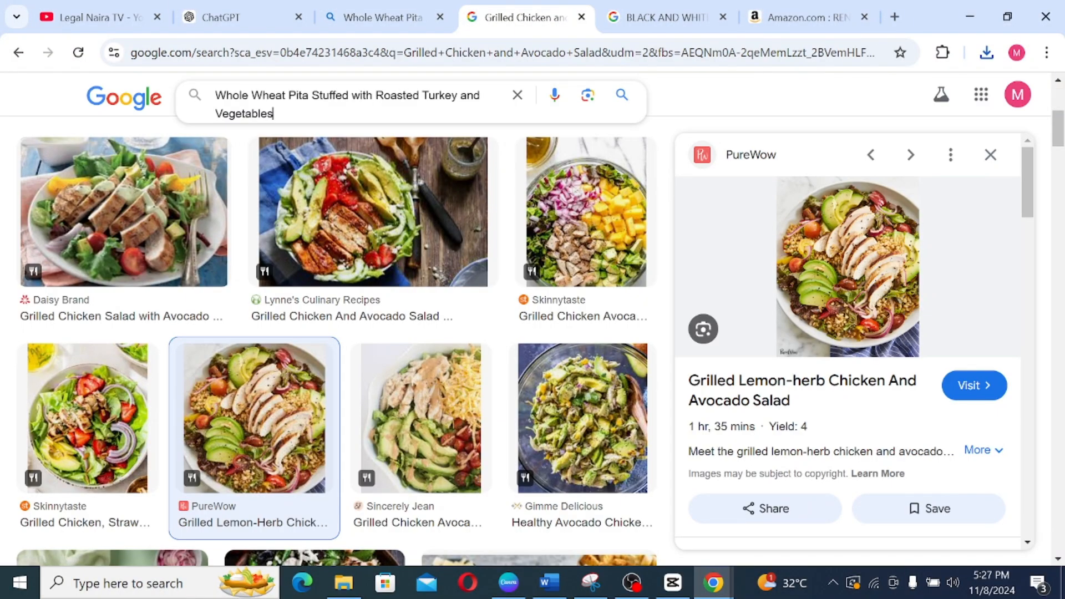
Step: Search Google Images for the same stuffed pita title and preview the My Casual Pantry and Vanilla And Bean photos
key(Return)
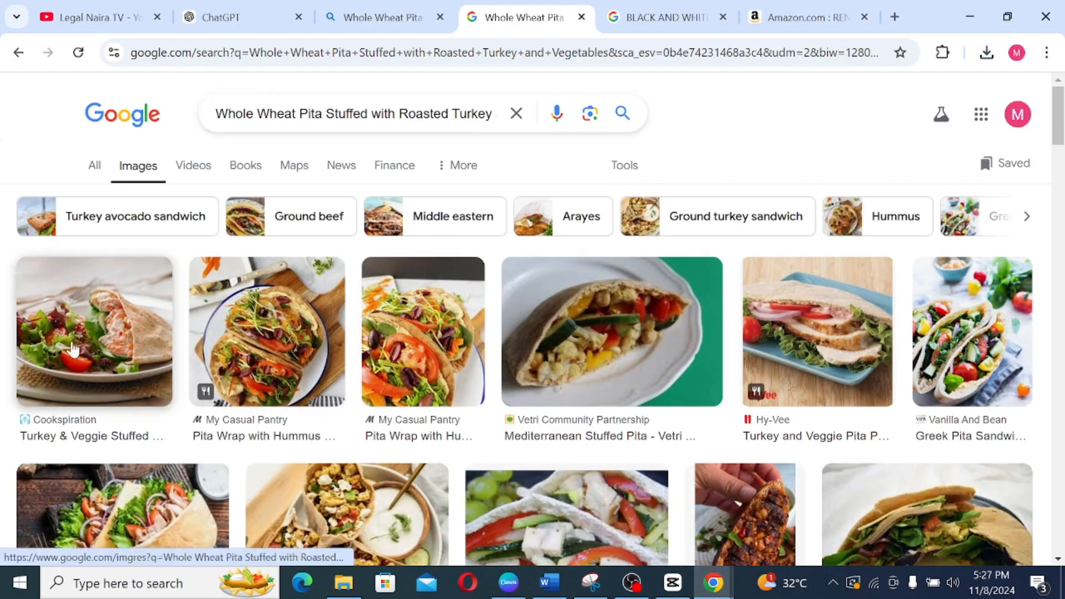
click(140, 350)
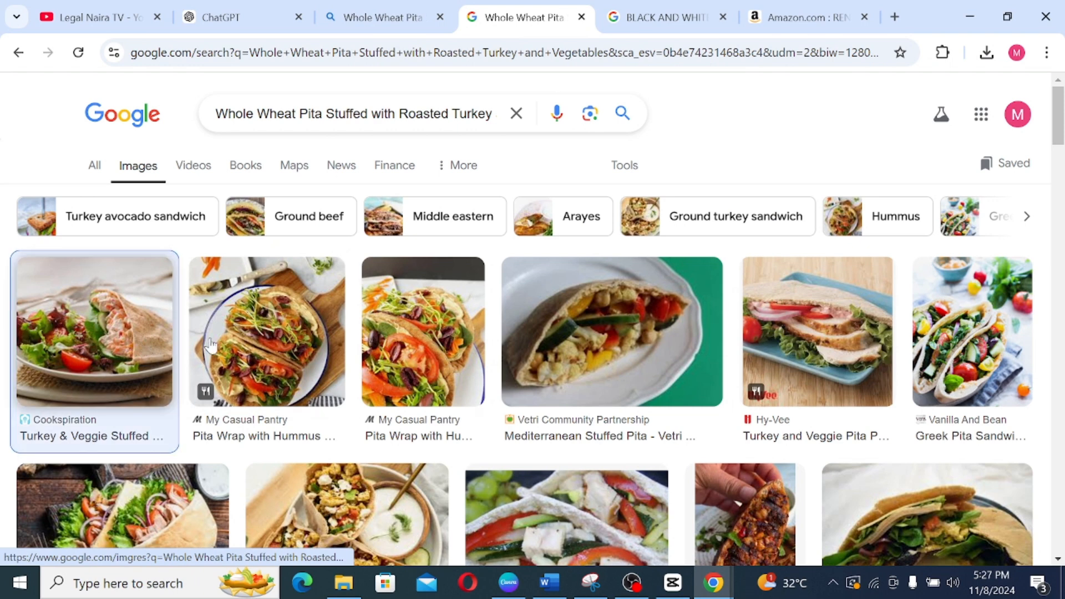
click(380, 362)
scroll(380, 362, down, 4)
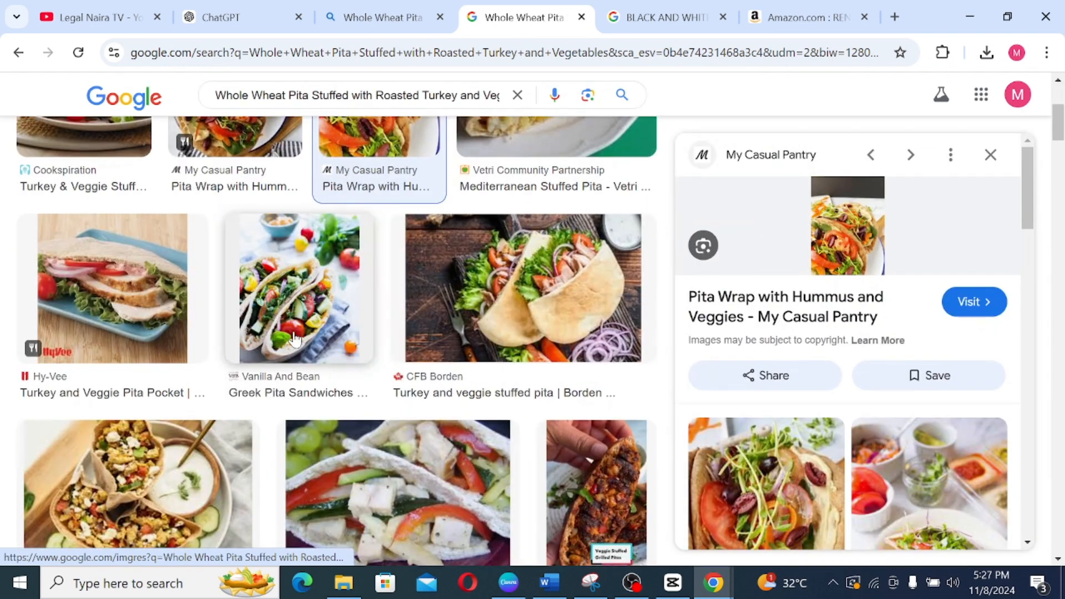
click(300, 288)
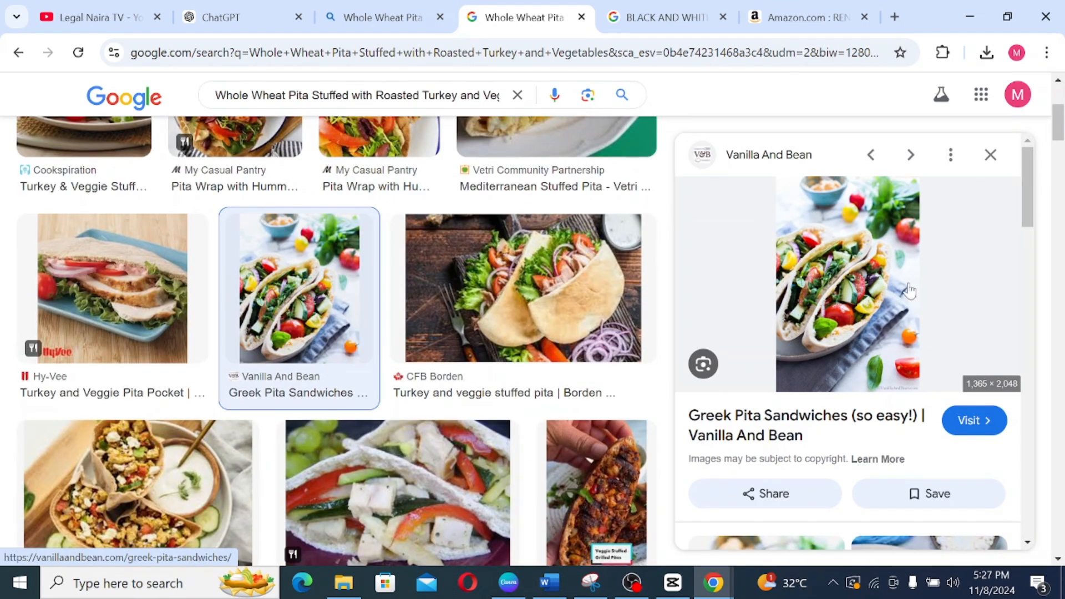
Step: Compare the fourth Bing-generated pita image with Google's Vanilla And Bean photo and download the generated image
click(382, 17)
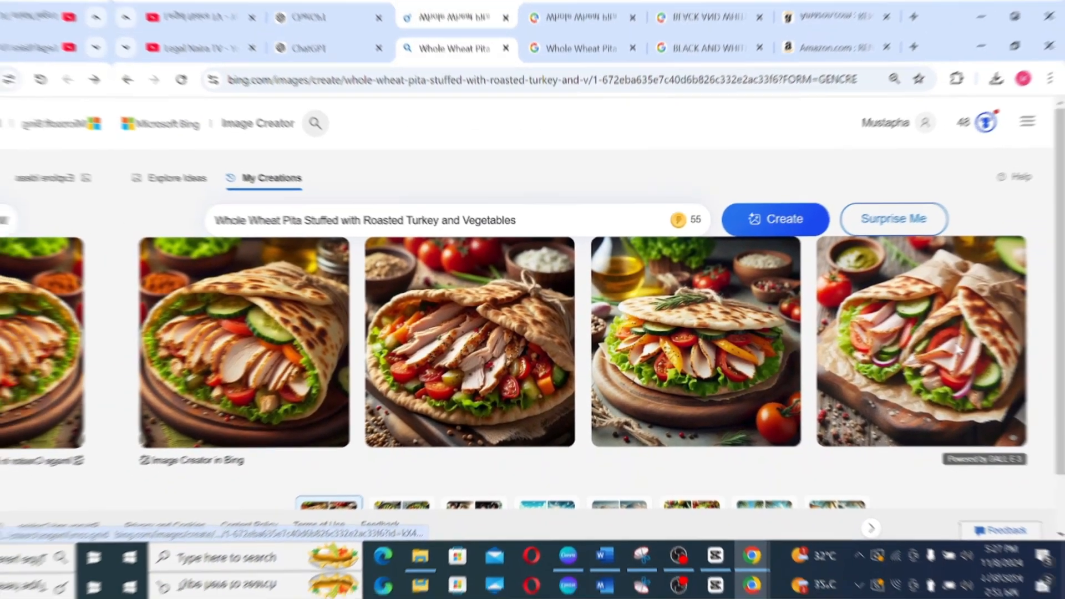
click(1048, 353)
click(532, 17)
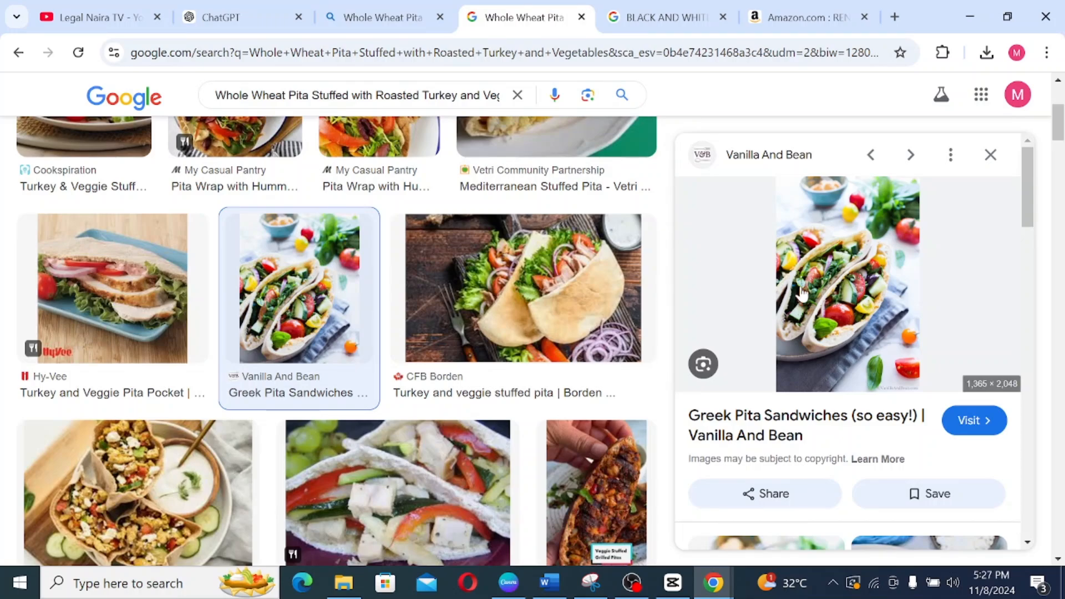
click(383, 21)
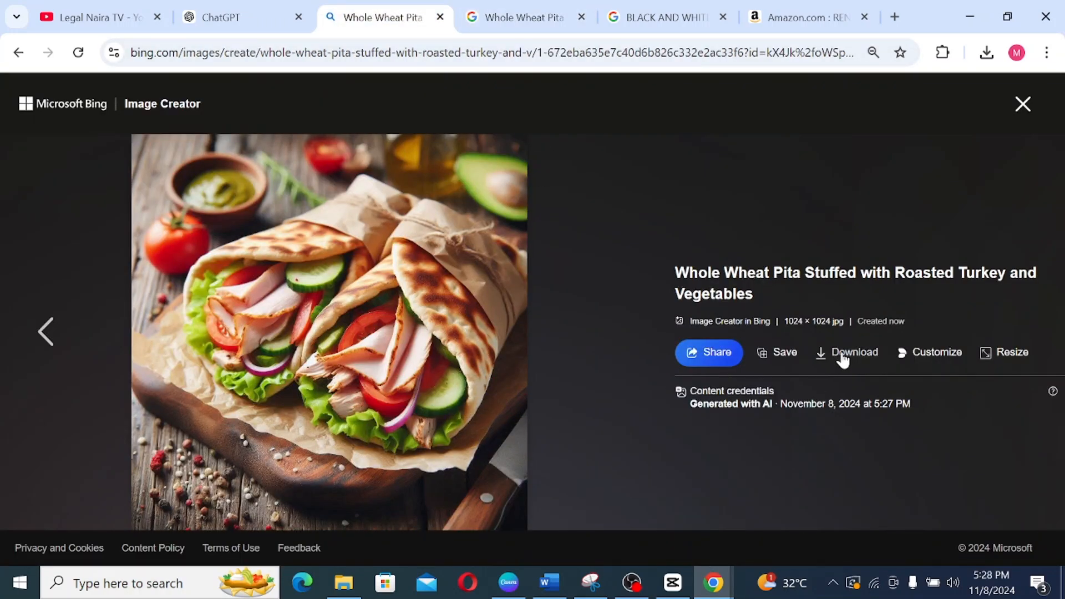
Step: Copy the recipe title "Quinoa and Black Bean Wrap" from the Word document and generate Bing images for it
click(549, 582)
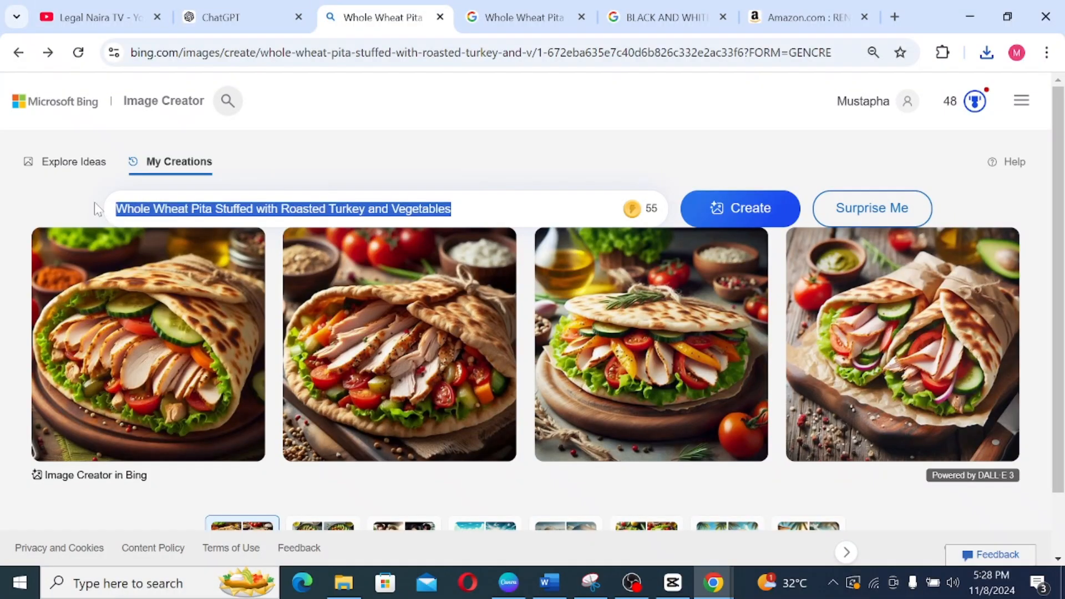
text(Quinoa and Black Bean Wrap)
key(Return)
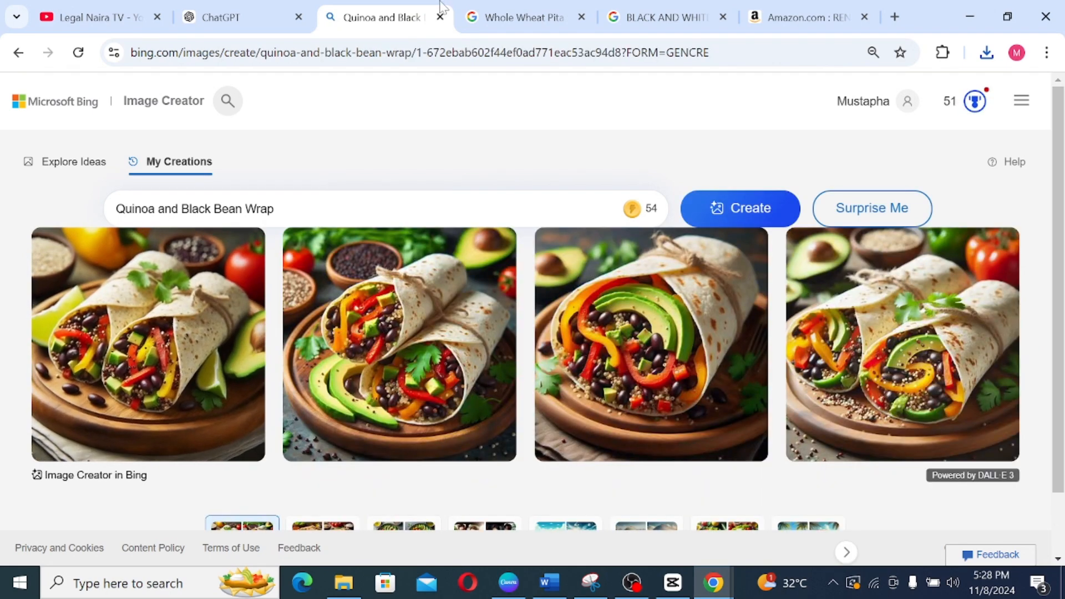
Step: Compare the generated wraps with The Wimpy Vegetarian's photo on Google and download the fourth generated image
click(502, 20)
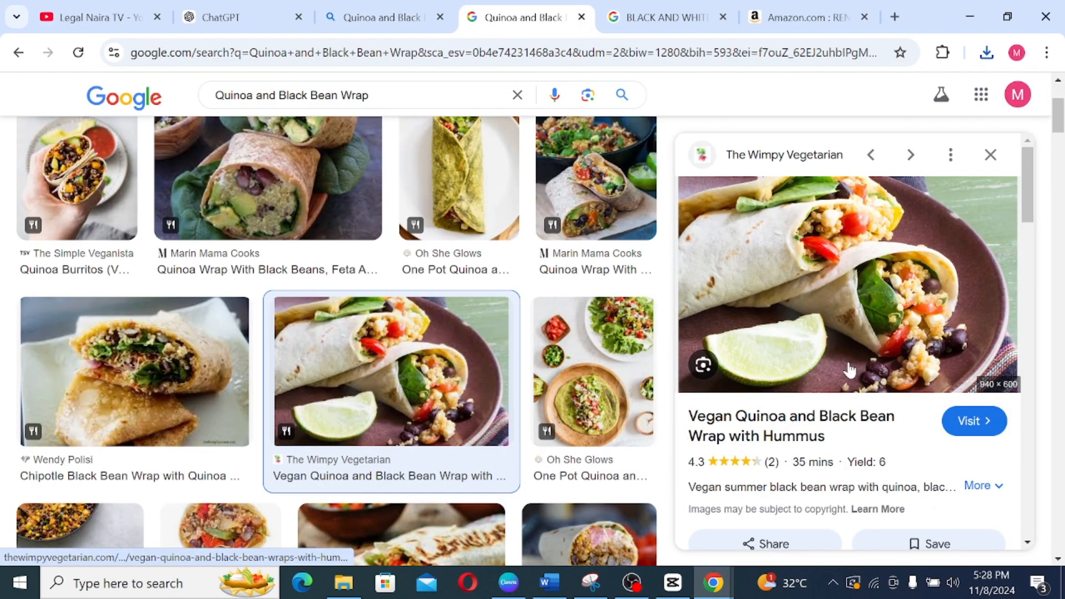
click(377, 18)
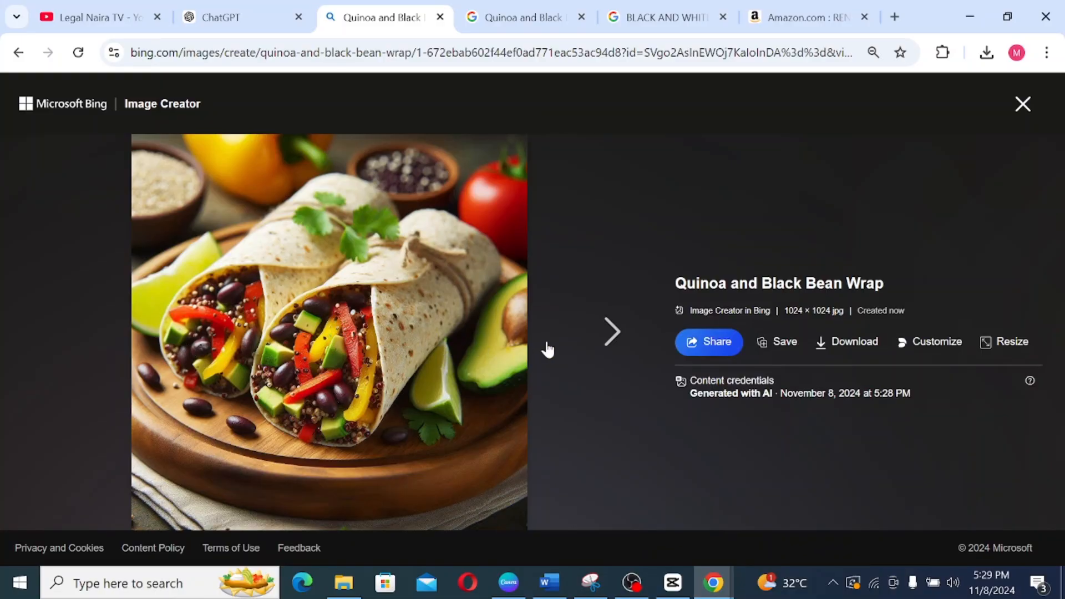
click(609, 339)
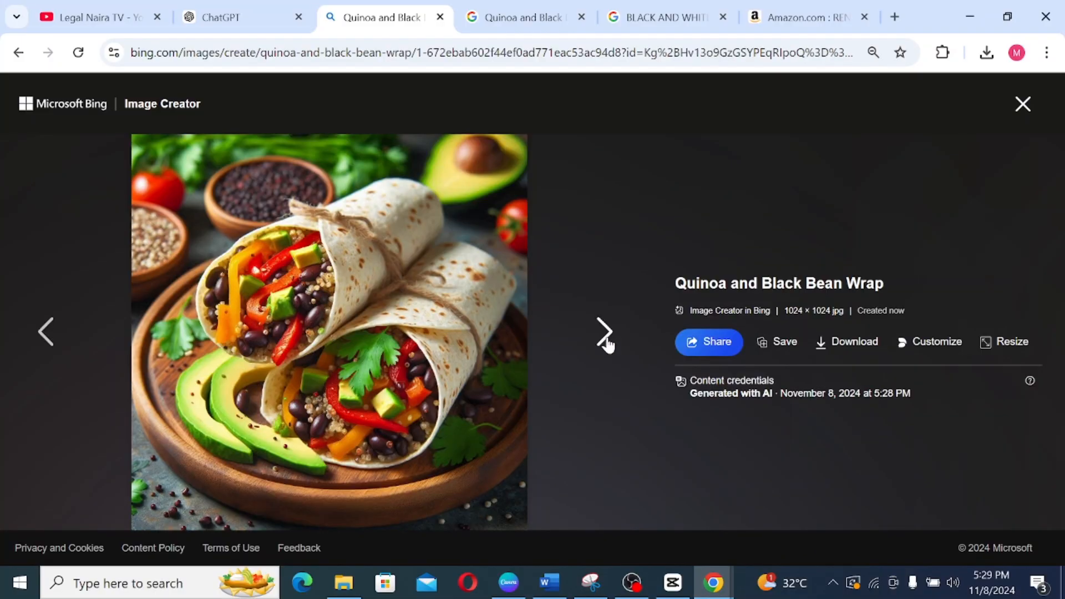
click(608, 344)
click(608, 344)
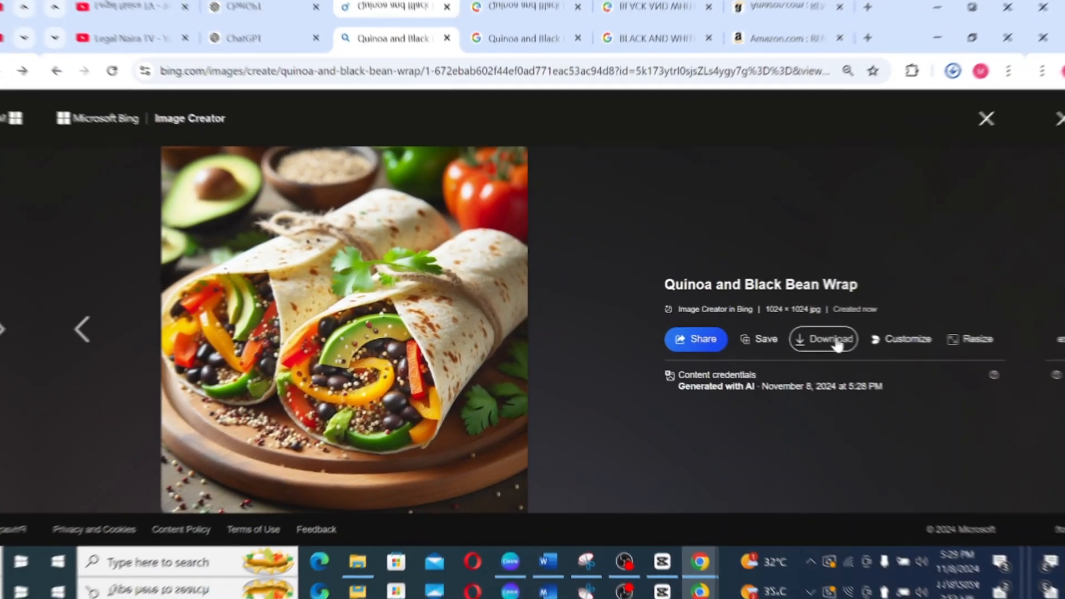
click(857, 343)
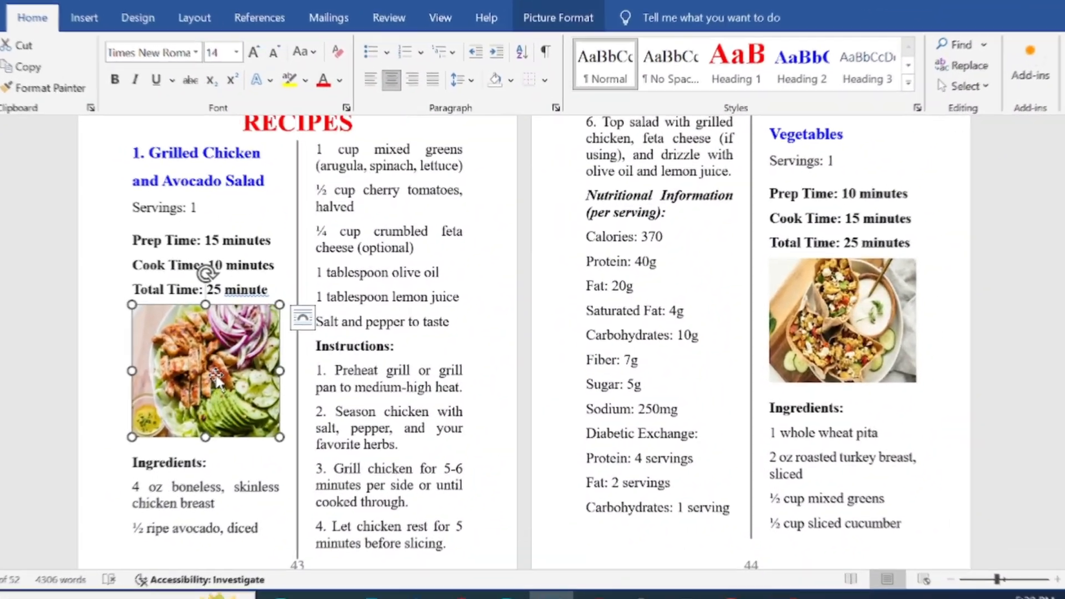
Step: Replace the Grilled Chicken and Avocado Salad photo in the Word document with the salad image from the Downloads folder
key(Delete)
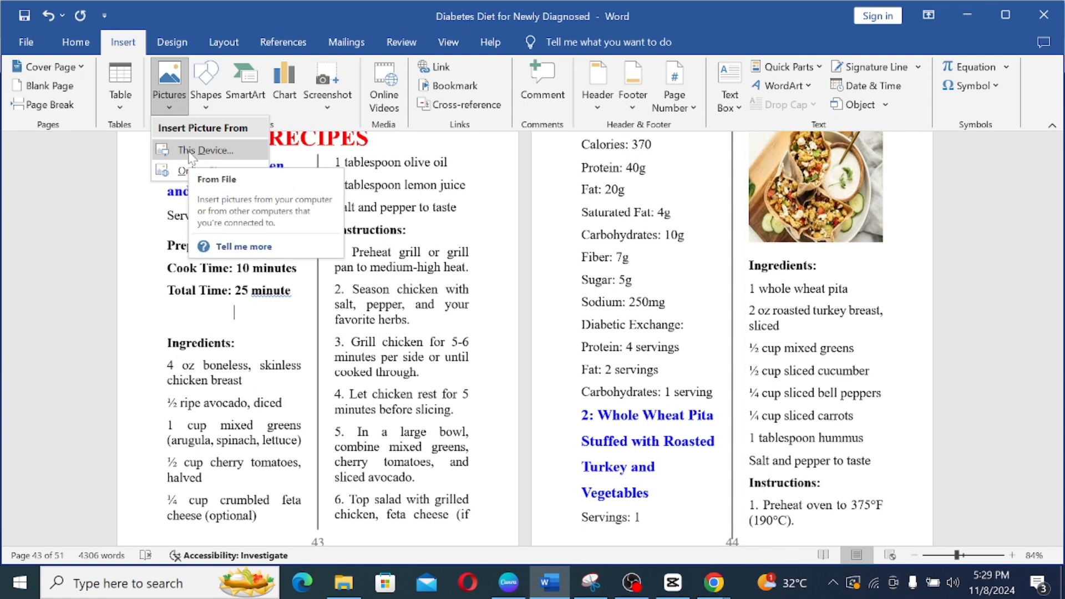
click(190, 151)
click(75, 146)
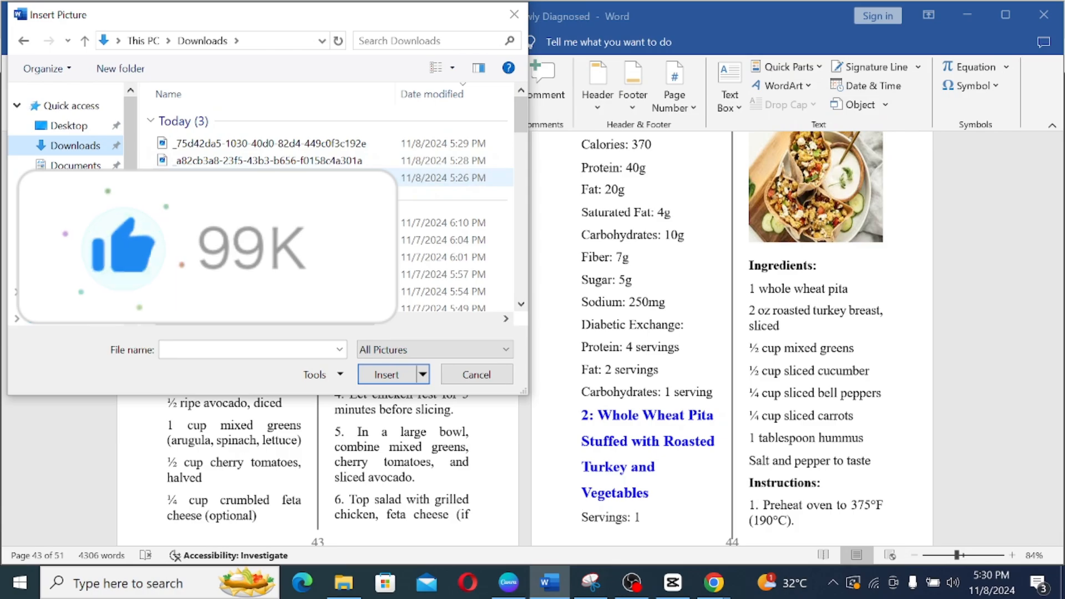
double_click(205, 177)
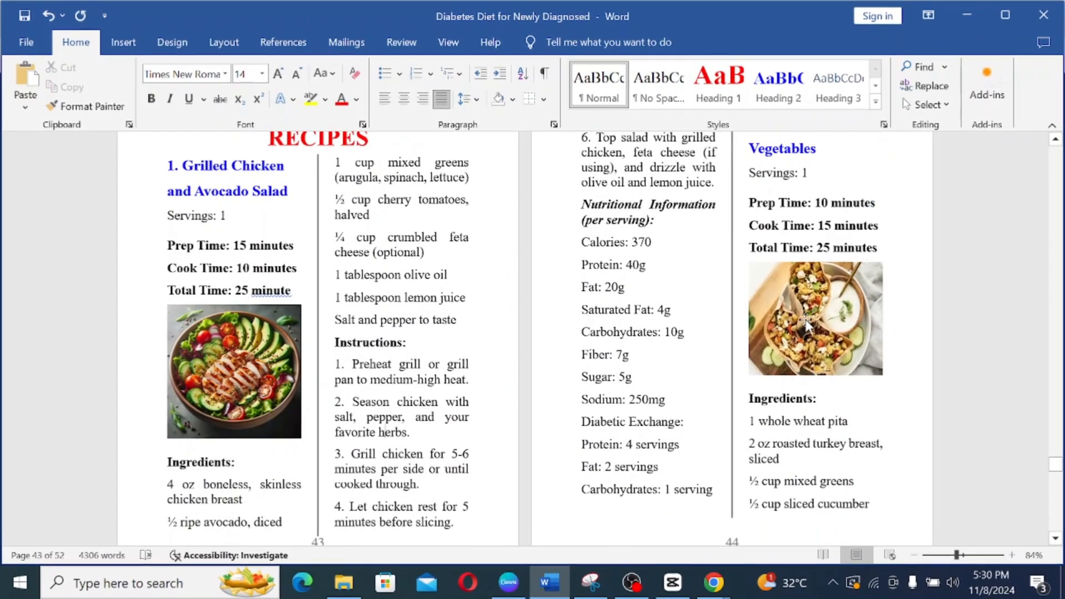
Step: Replace the Whole Wheat Pita recipe's photo with the downloaded AI-generated pita image
click(809, 321)
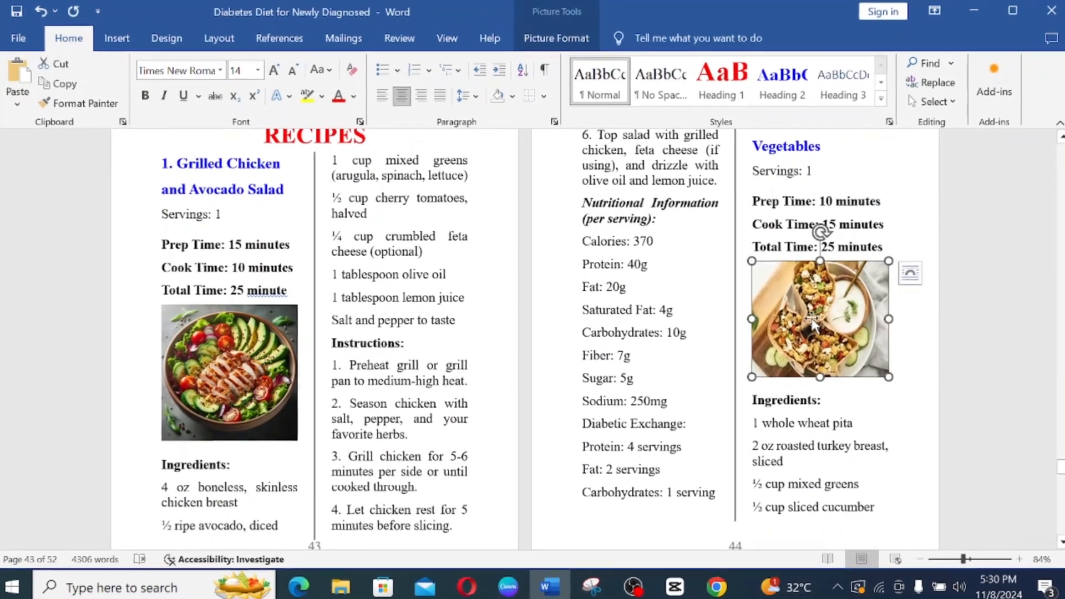
key(Delete)
click(117, 38)
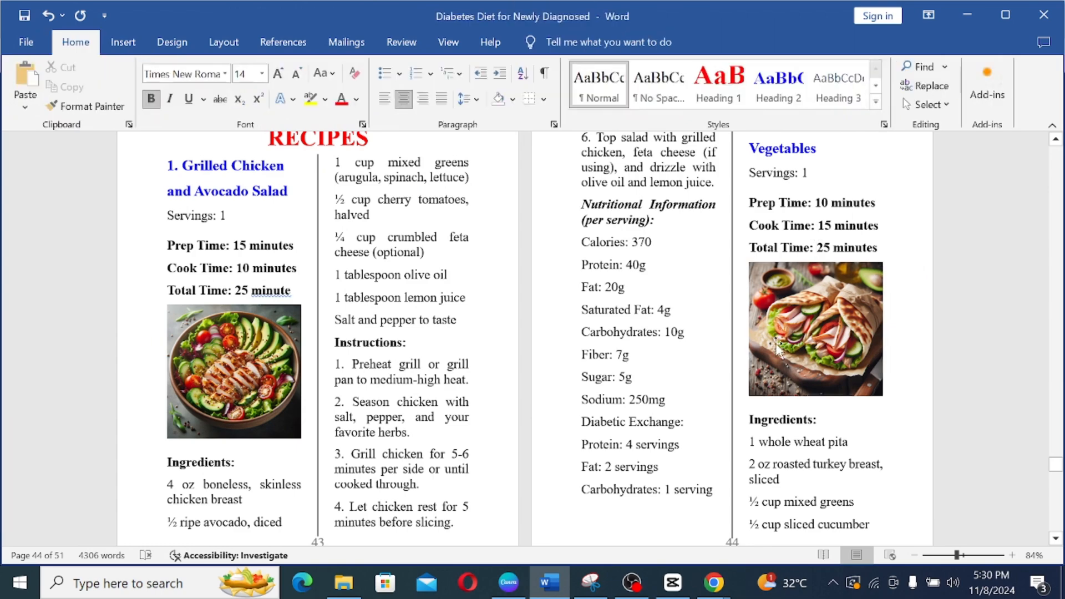
Step: Replace the Quinoa and Black Bean Wrap recipe's photo with the downloaded AI-generated wrap image
click(777, 347)
scroll(777, 346, down, 7)
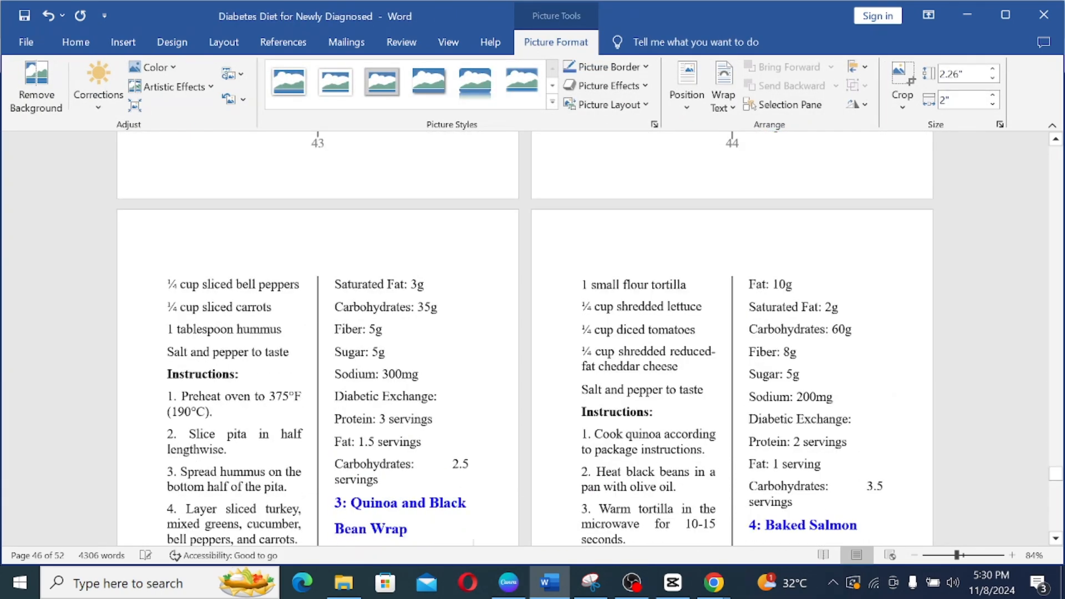
click(122, 43)
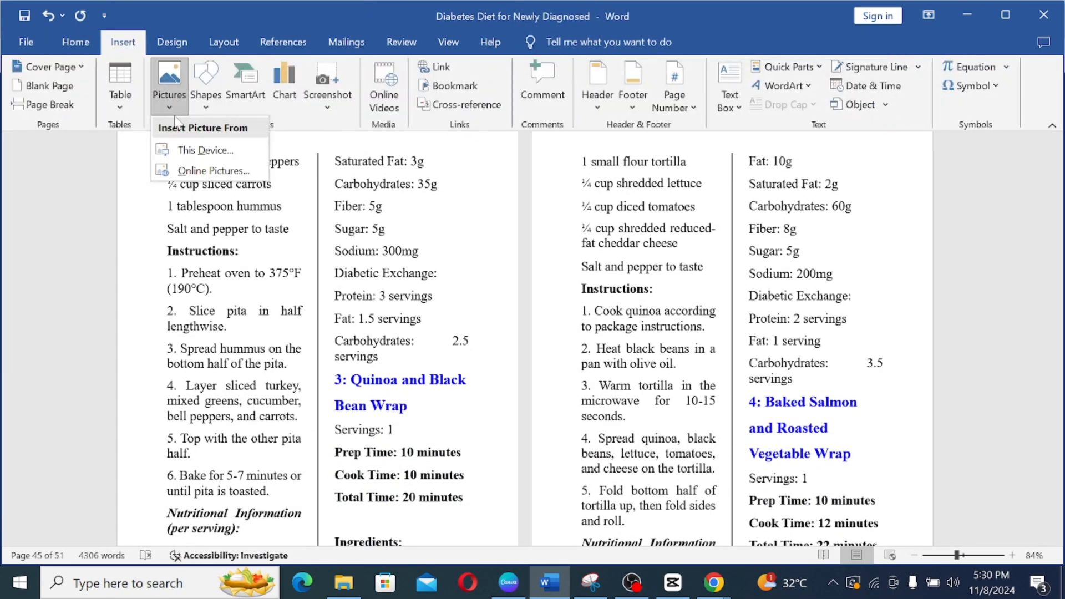
click(176, 120)
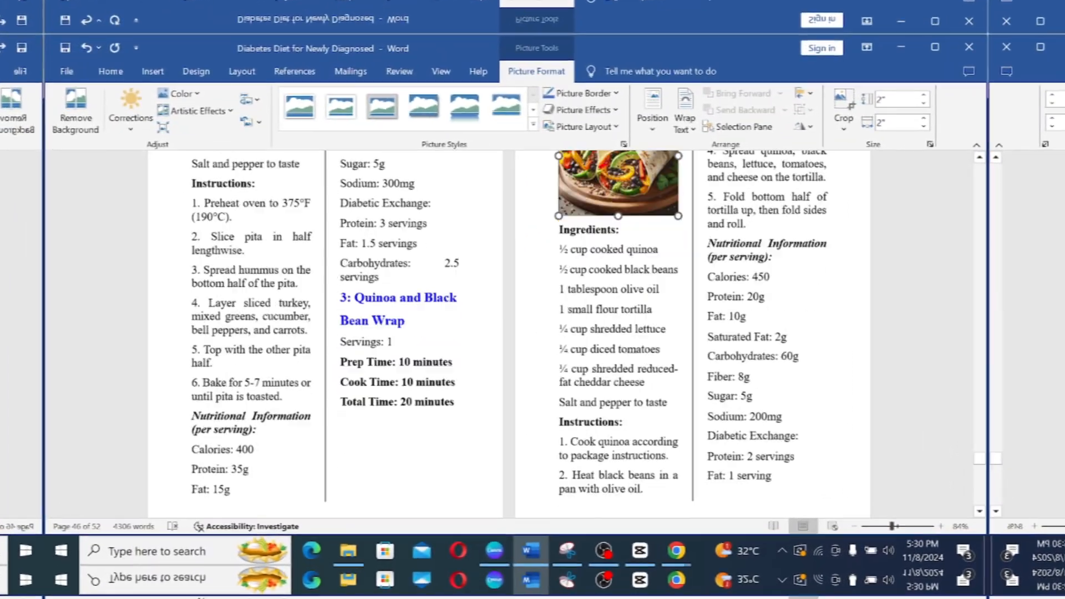
scroll(533, 333, down, 3)
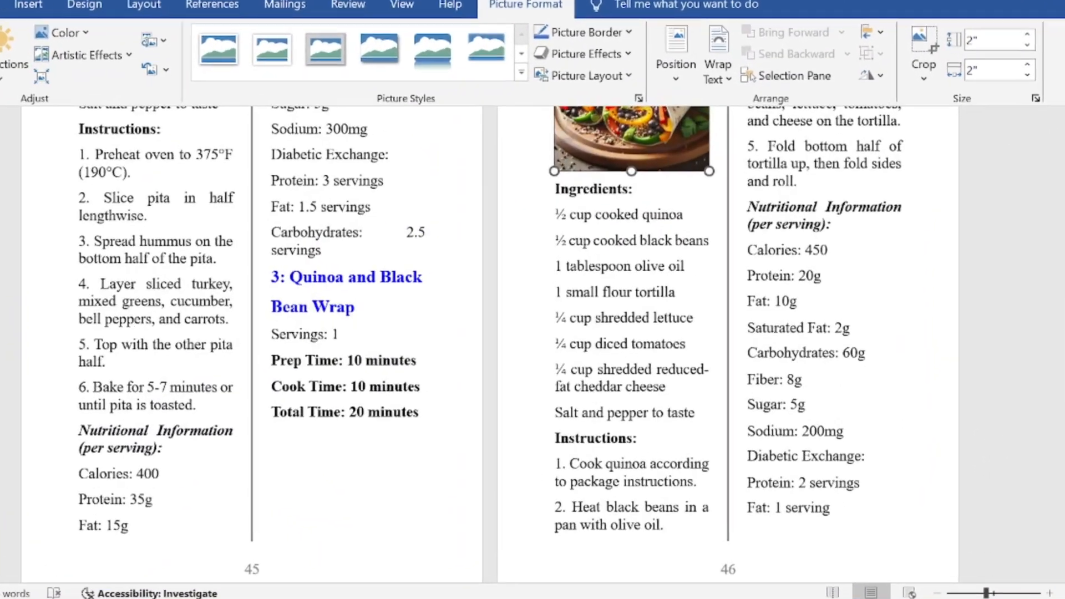
scroll(533, 344, up, 2)
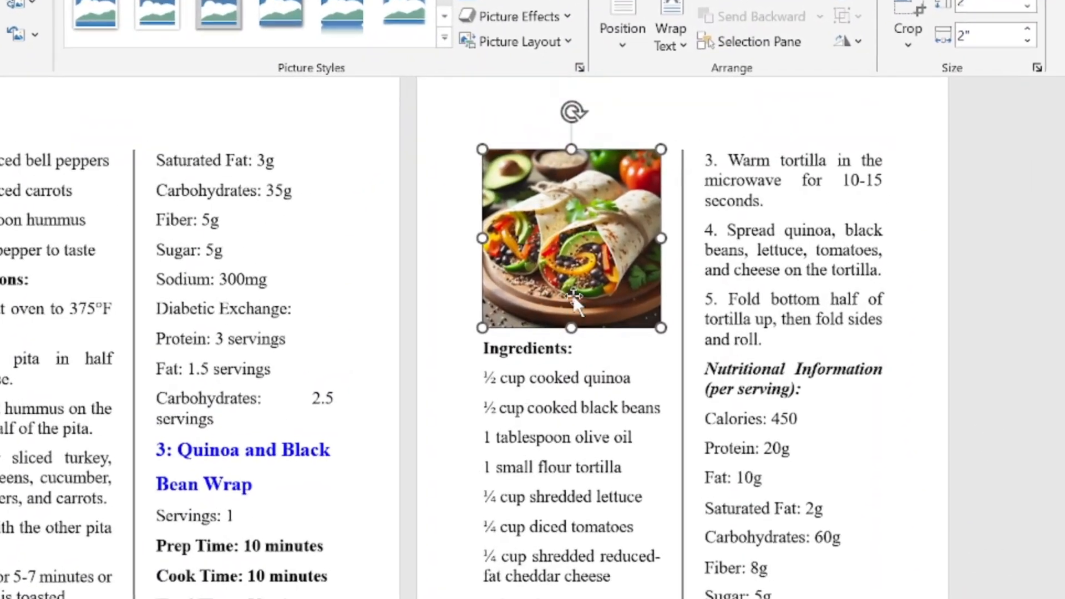
click(616, 377)
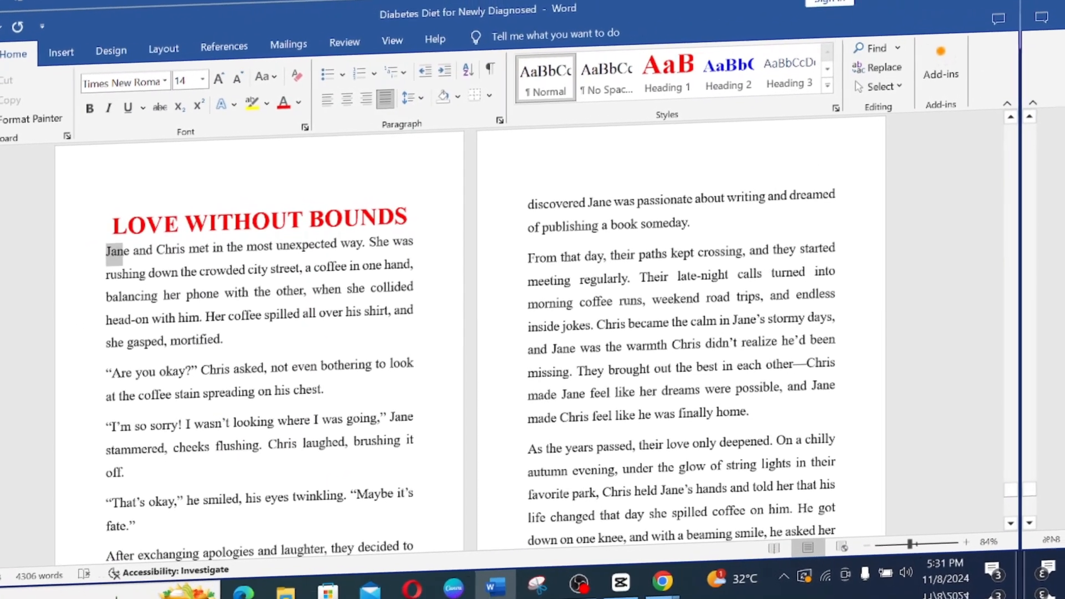
Step: Generate Bing images from the opening text of the Word story "LOVE WITHOUT BOUNDS", up to "when she collided head-on with him"
drag(106, 250, 197, 316)
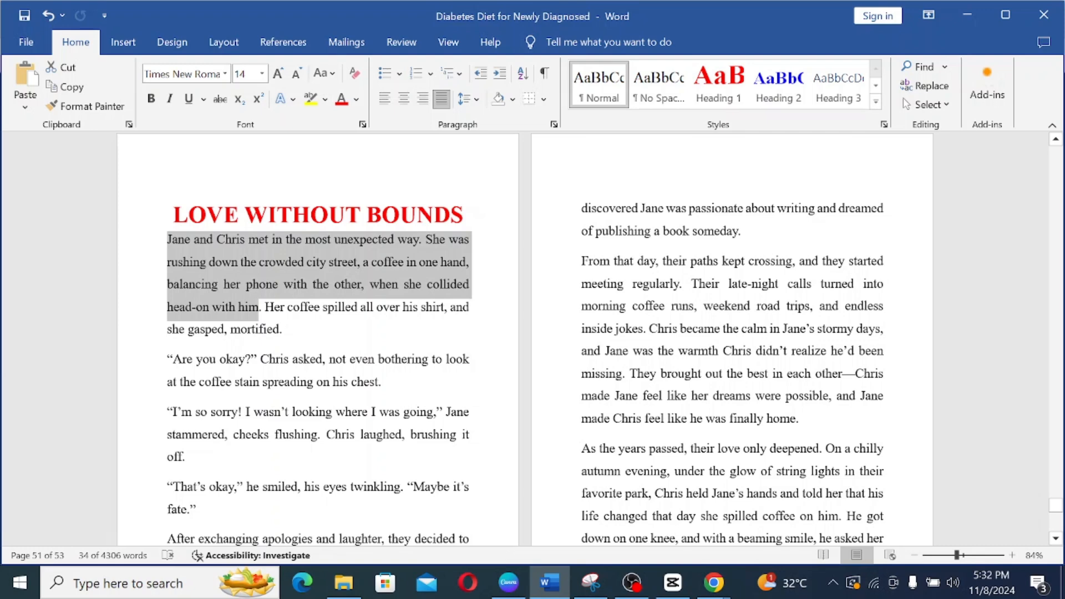
click(713, 574)
key(ctrl+a)
key(ctrl+v)
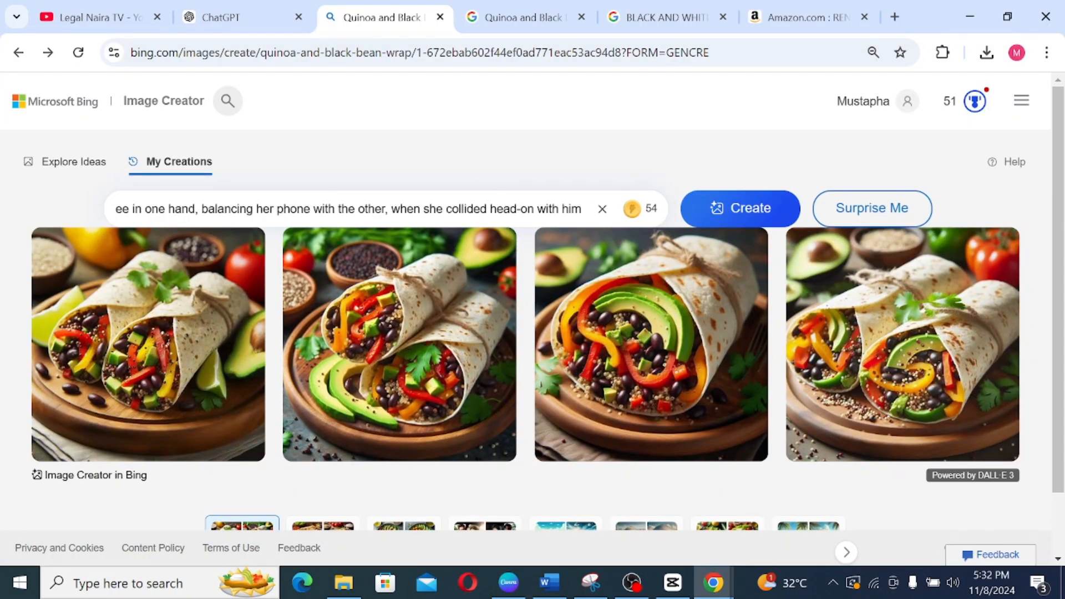
key(Return)
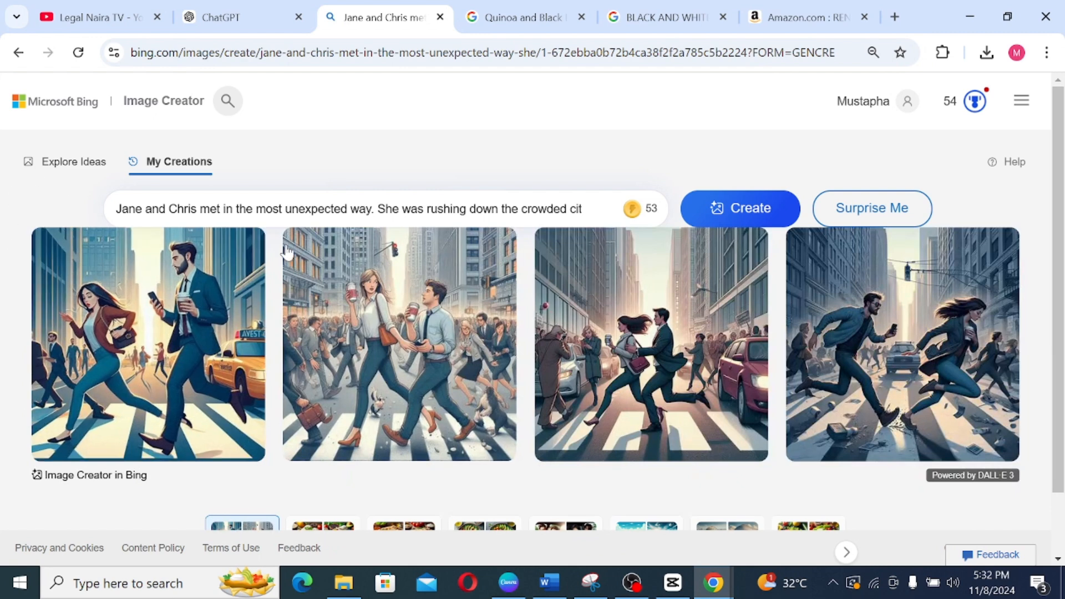
Step: Enlarge the first generated story illustration and browse through all four versions of the street collision scene
click(142, 311)
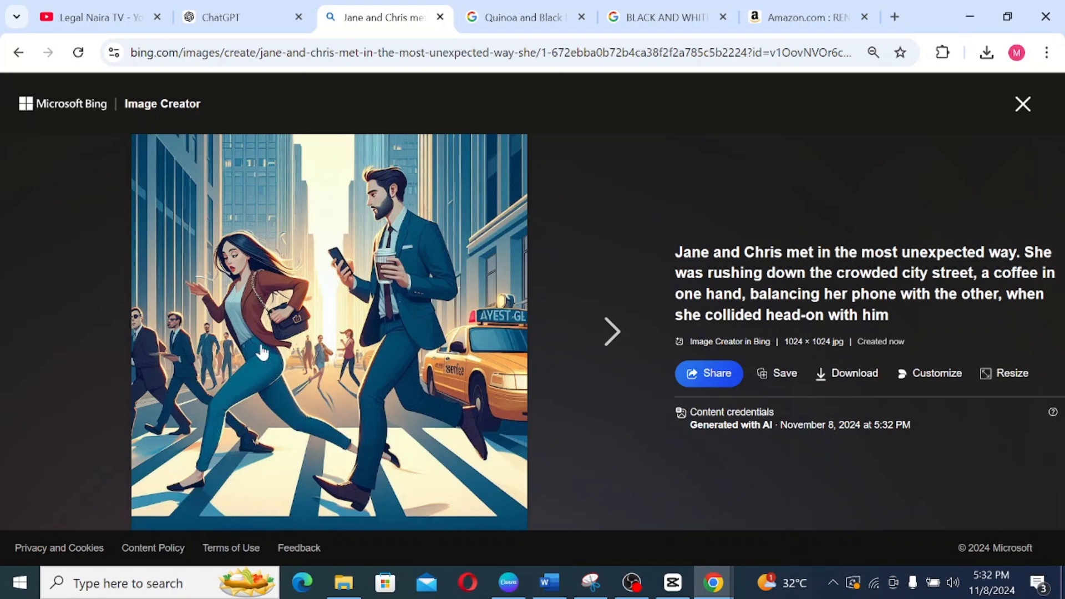
click(604, 333)
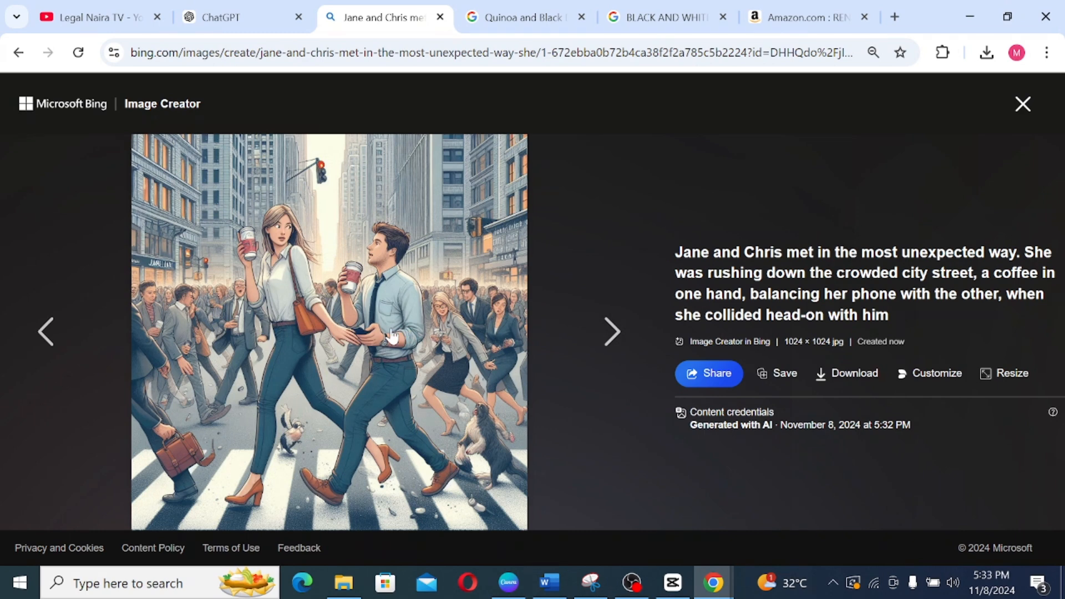
click(607, 333)
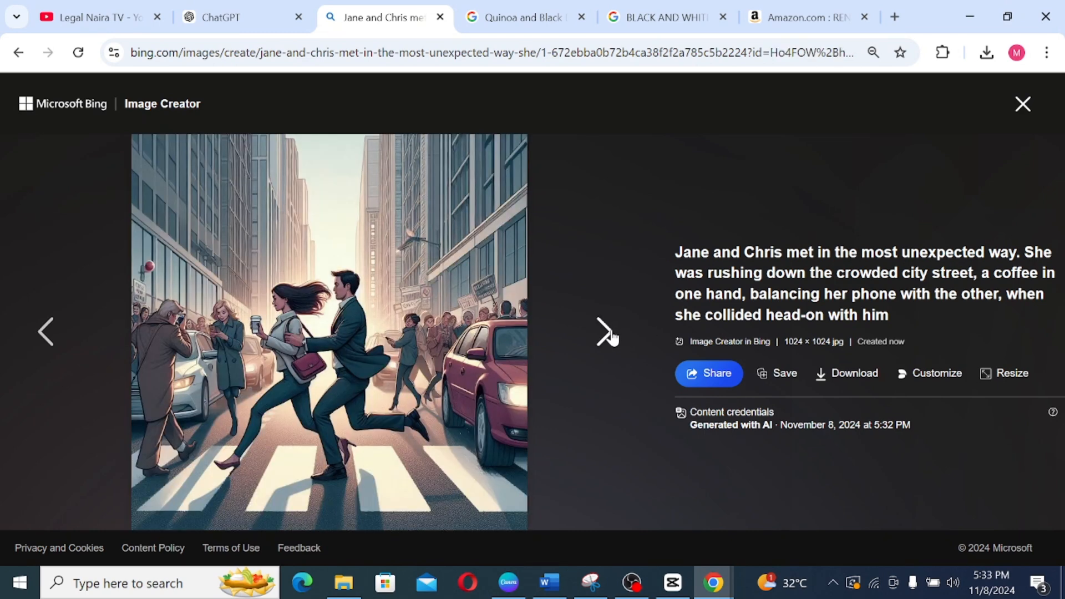
click(605, 333)
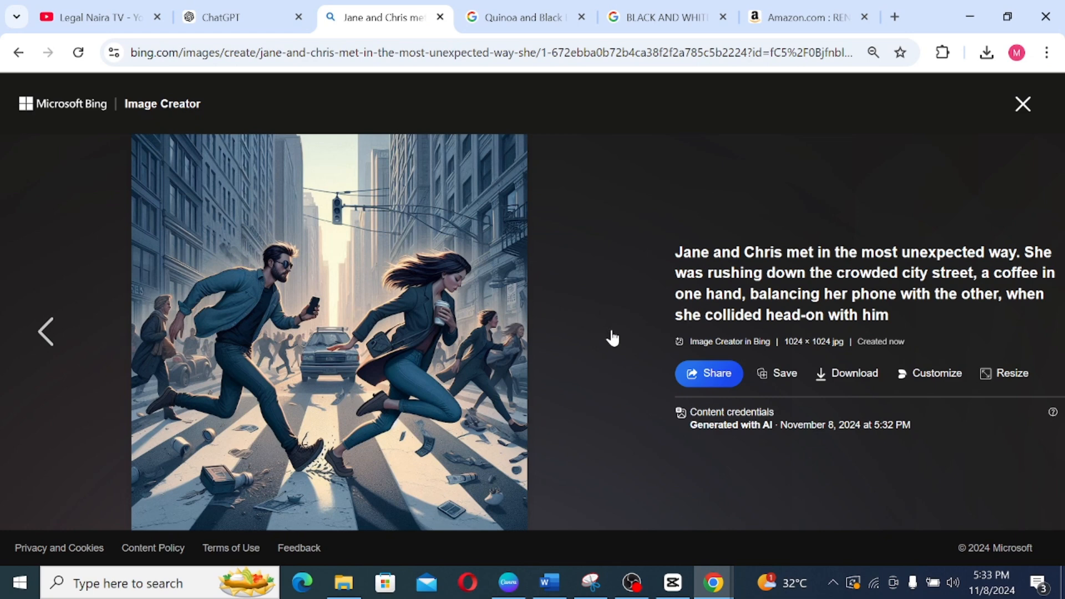
Step: Download the generated story illustration showing a woman and a man both holding coffee cups on a crowded crosswalk
click(49, 332)
click(50, 331)
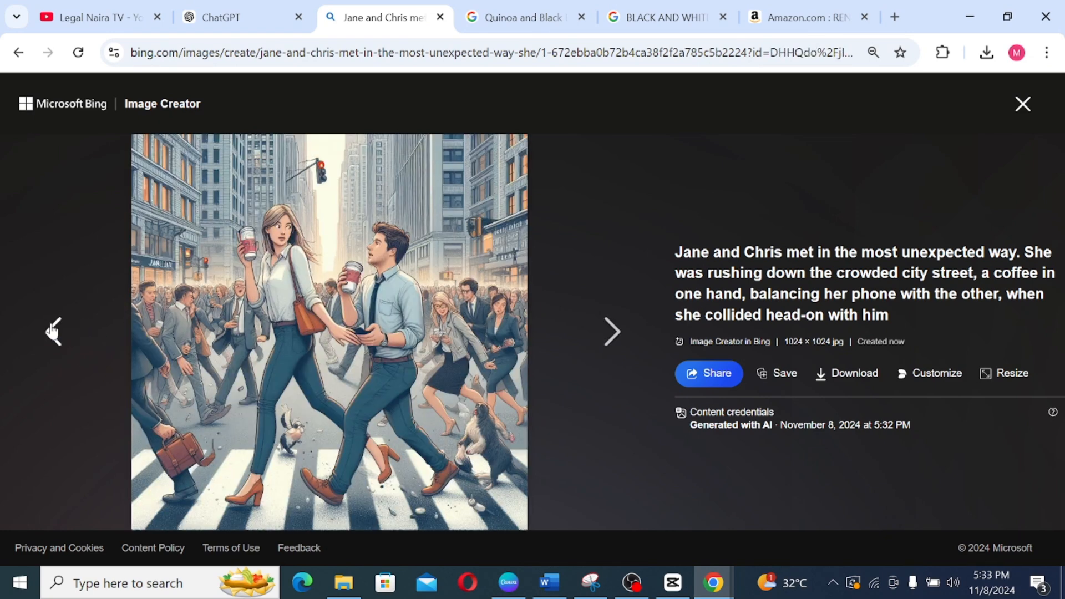
click(855, 373)
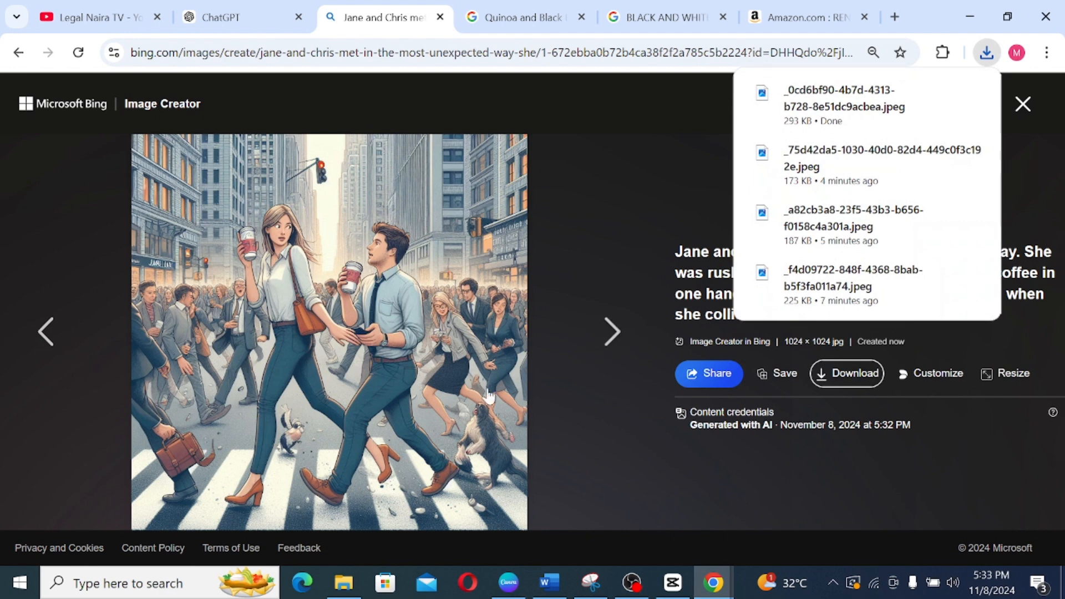
Step: In the Word document, add a blank line below the "LOVE WITHOUT BOUNDS" heading and insert the downloaded street scene illustration there
click(549, 583)
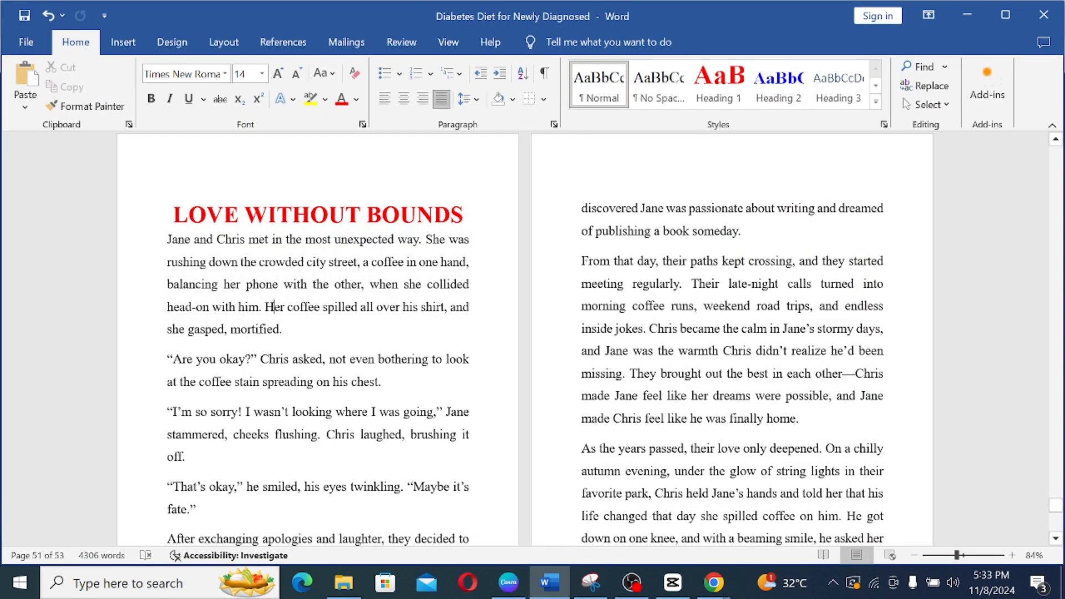
key(Return)
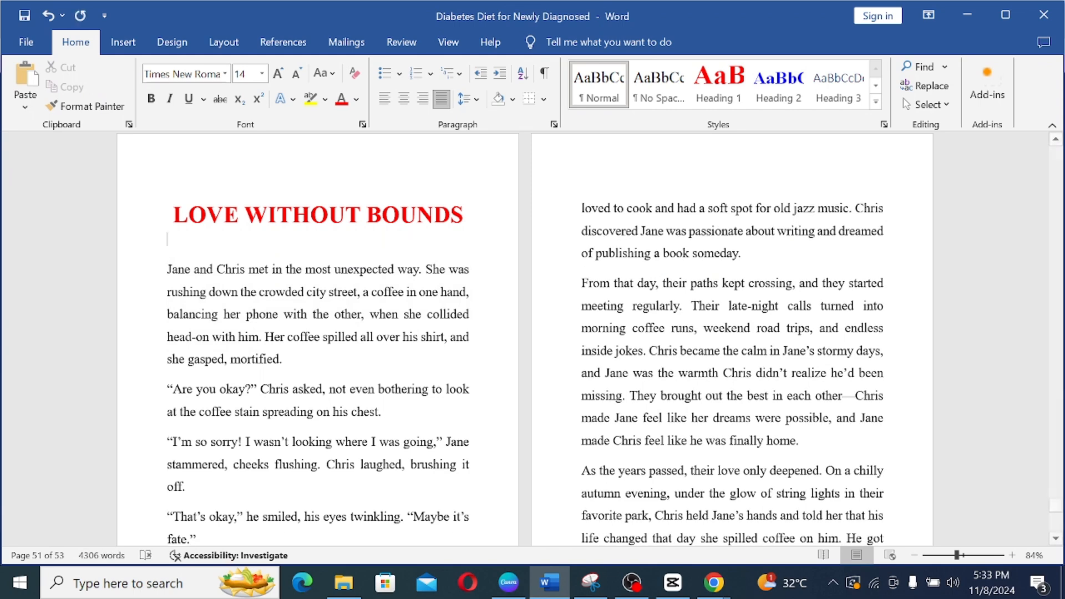
click(124, 44)
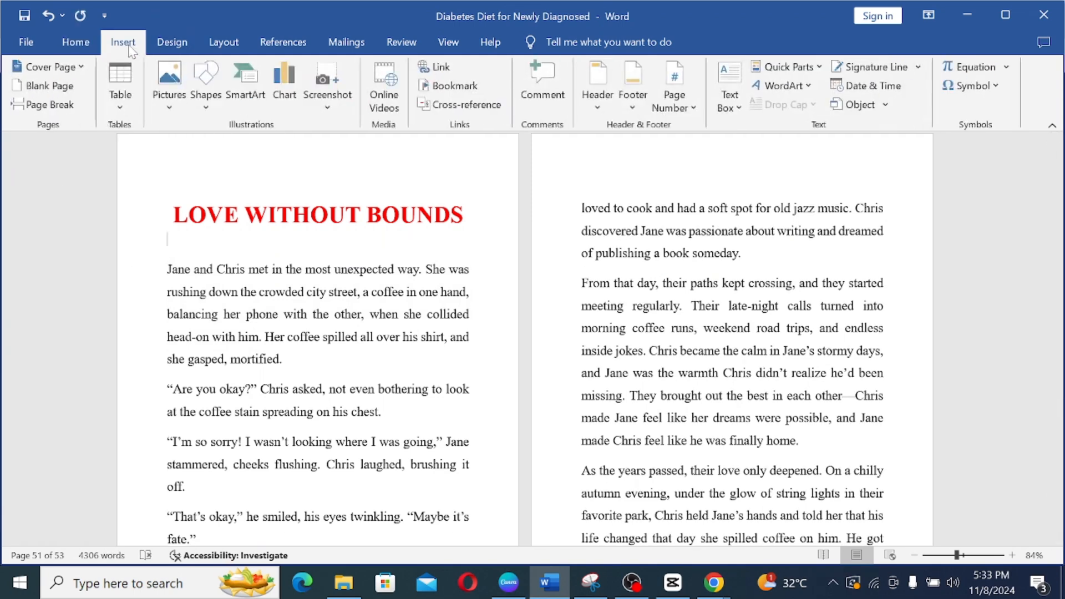
click(168, 89)
click(205, 148)
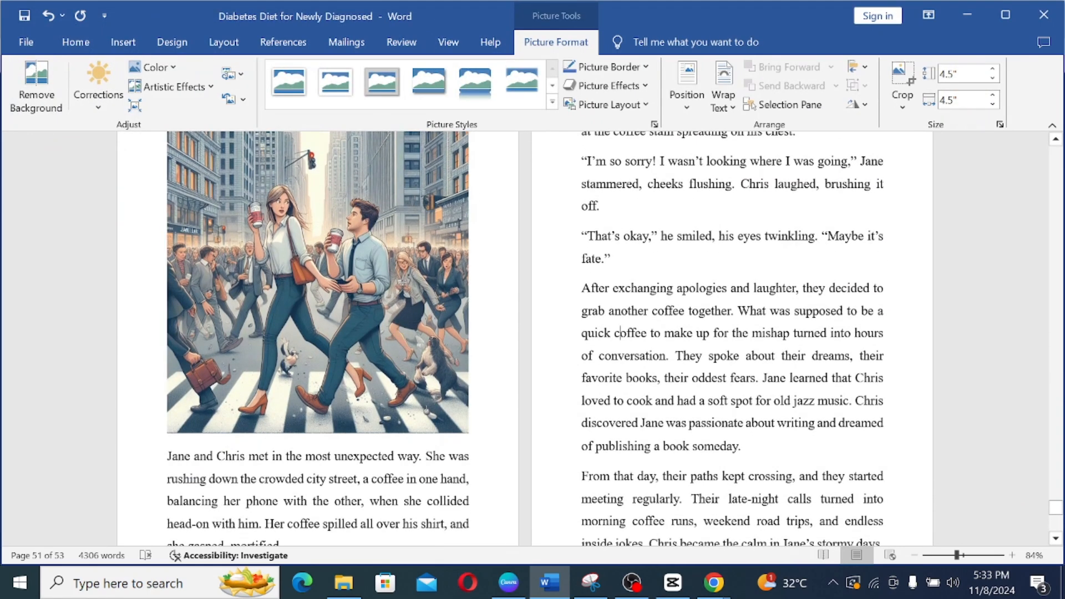
click(617, 429)
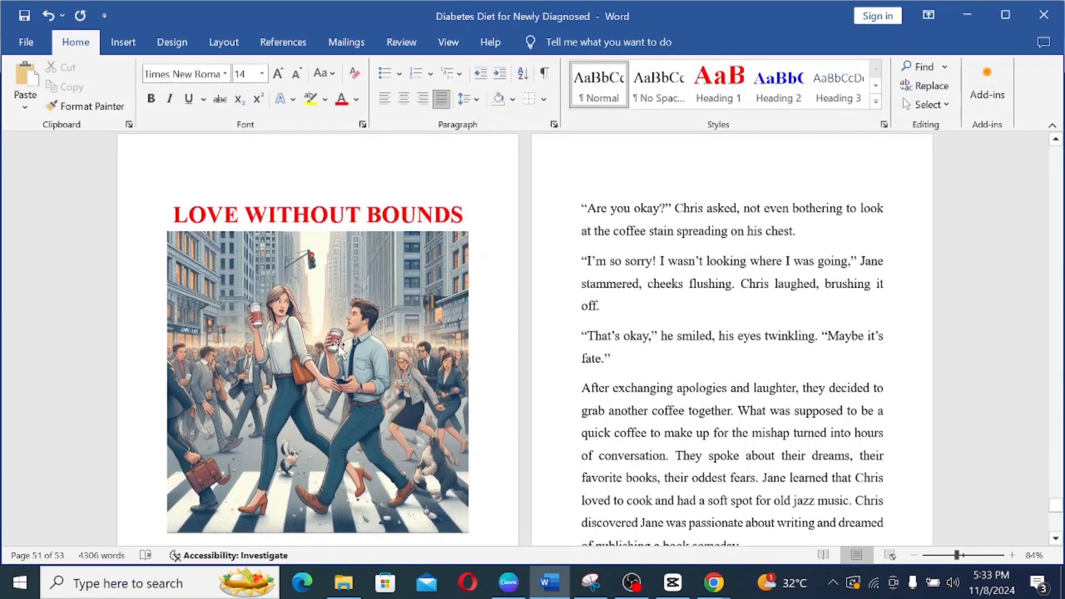
click(340, 348)
click(663, 383)
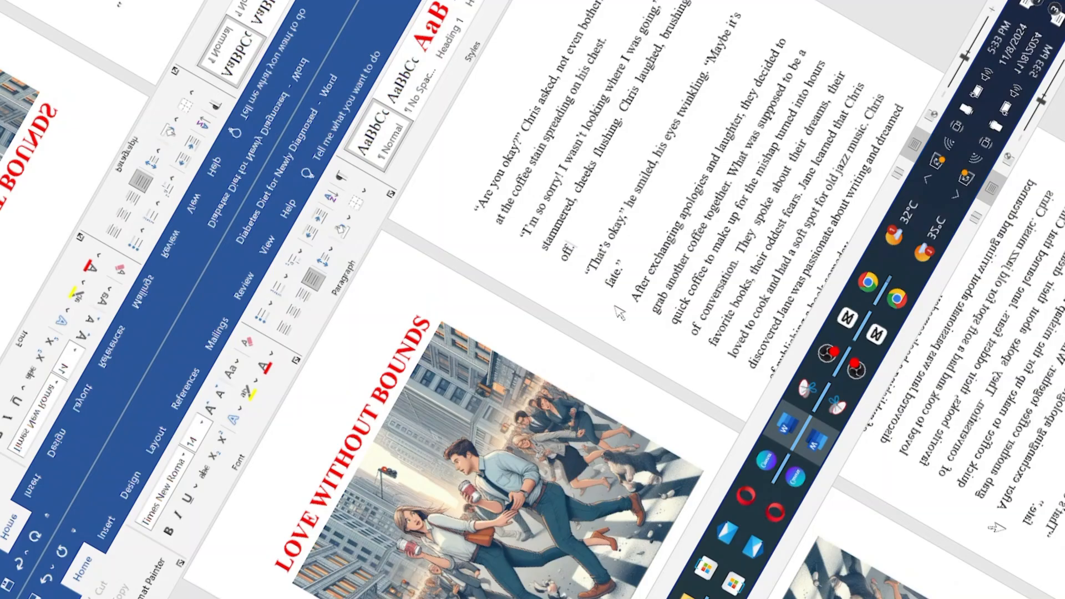
scroll(525, 338, down, 3)
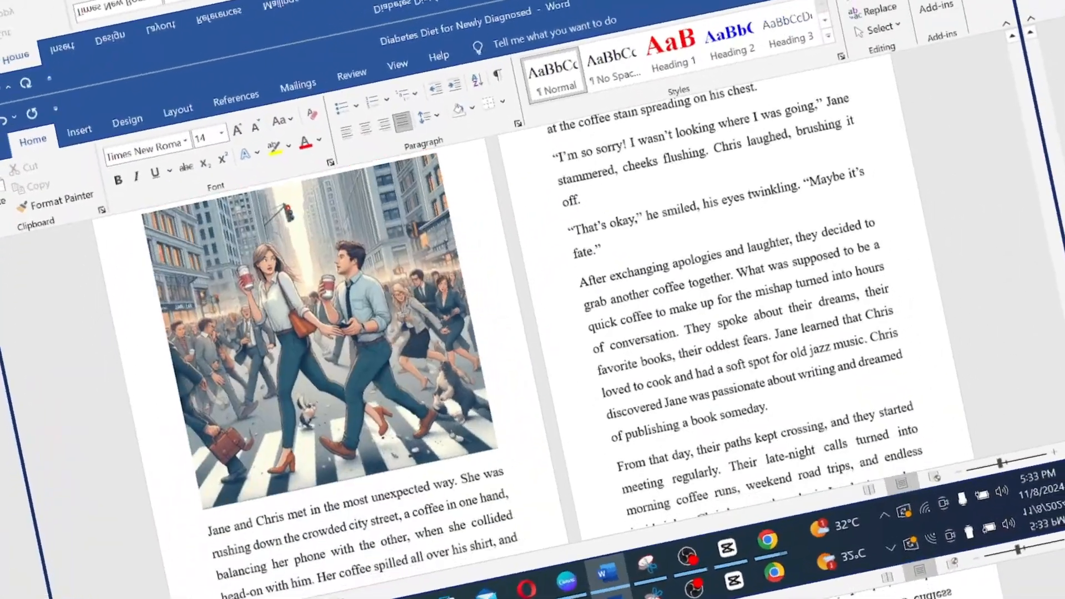
scroll(524, 339, down, 3)
scroll(524, 338, up, 4)
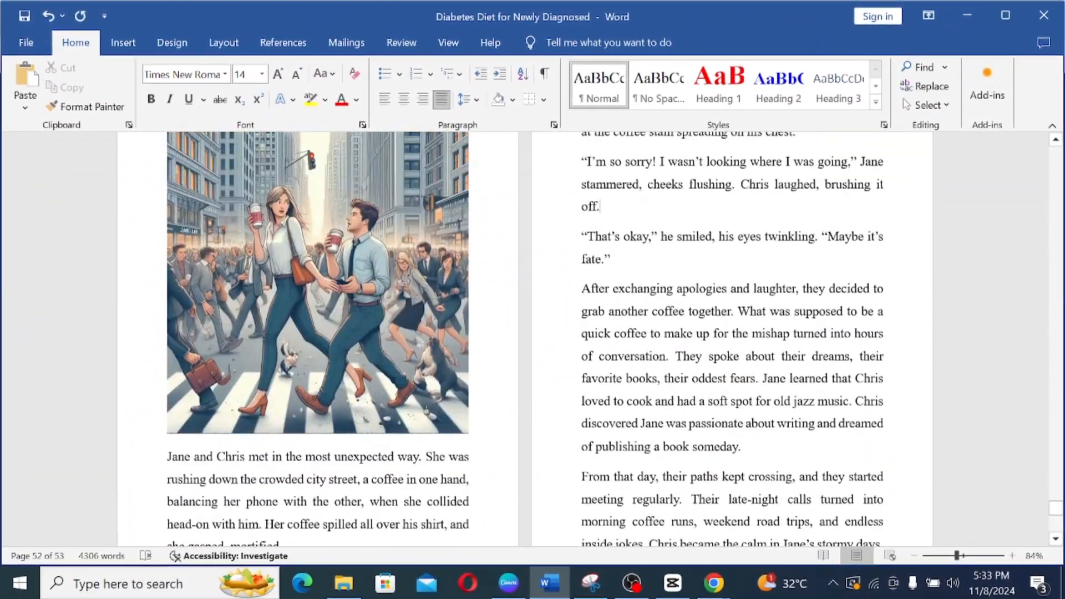